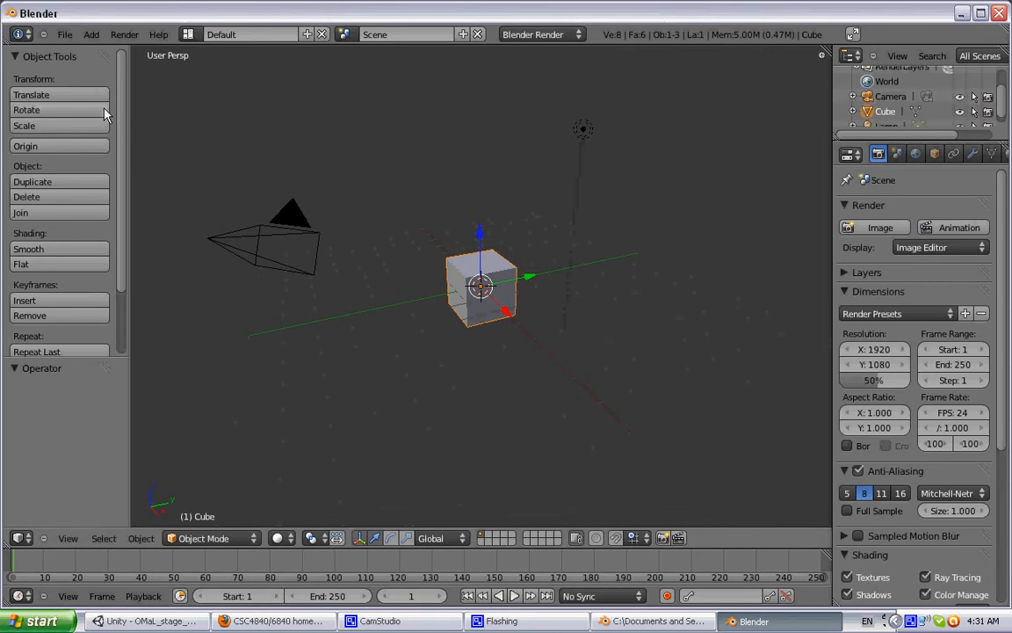
Place the 3D cursor on the cube's upper part and add a Path curve there.
left_click(65, 35)
left_click(463, 272)
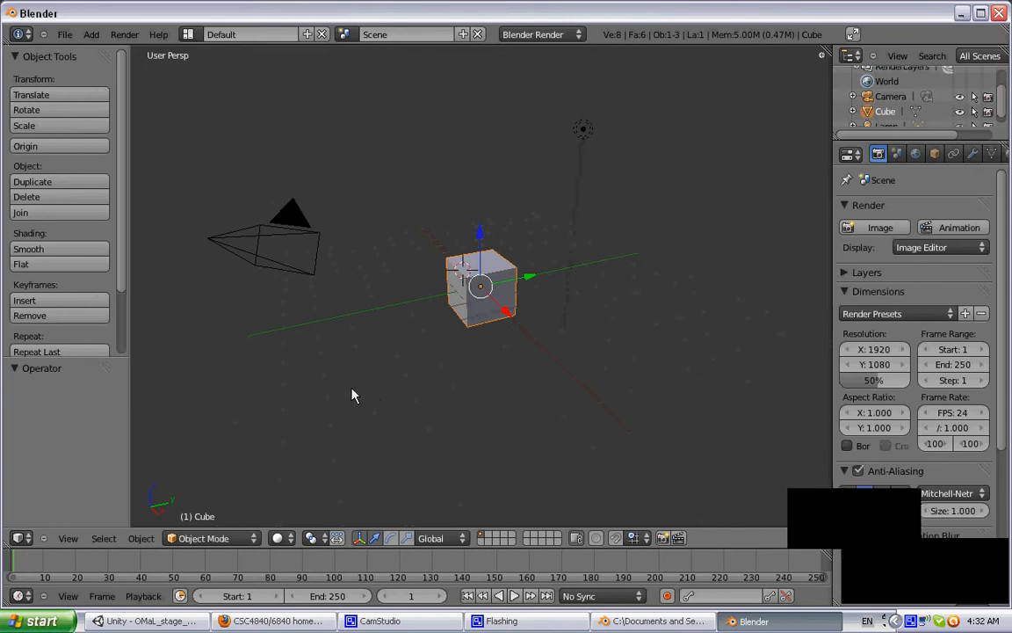
middle_click_drag(352, 397, 471, 383)
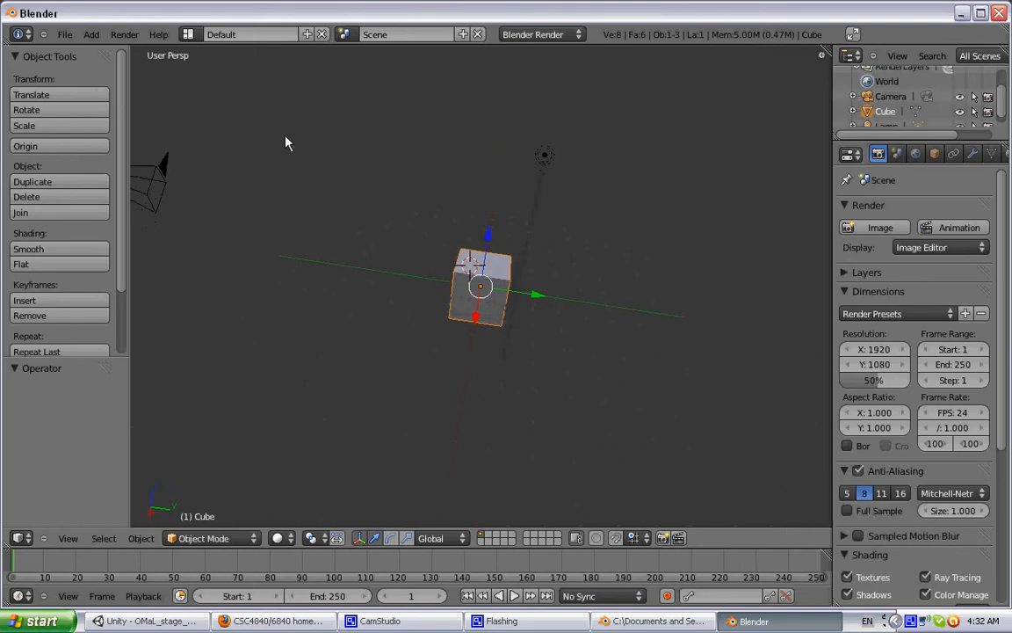
left_click(91, 35)
mouse_move(100, 68)
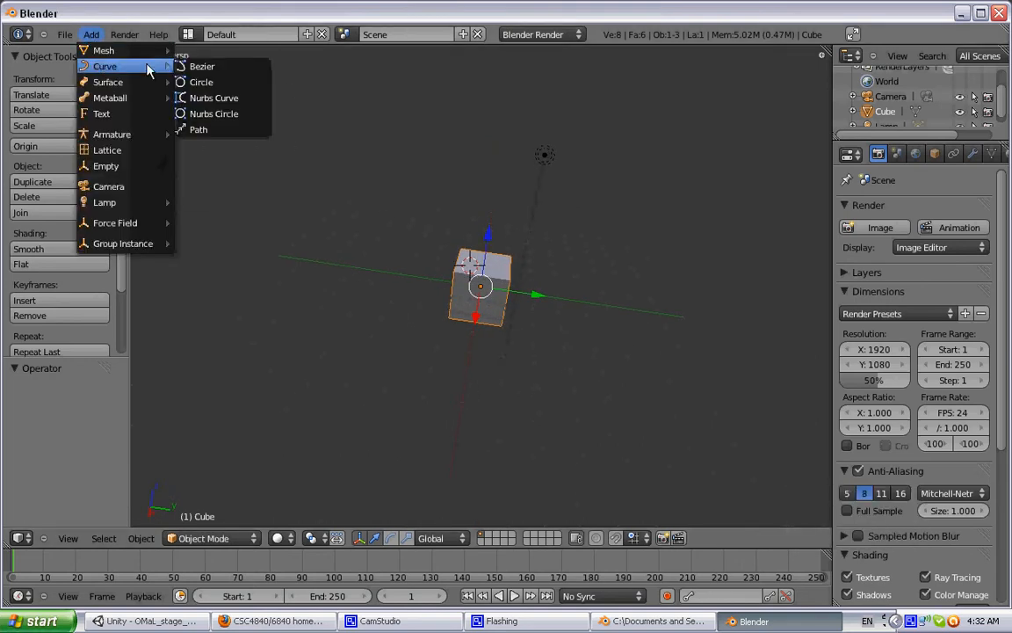
left_click(195, 129)
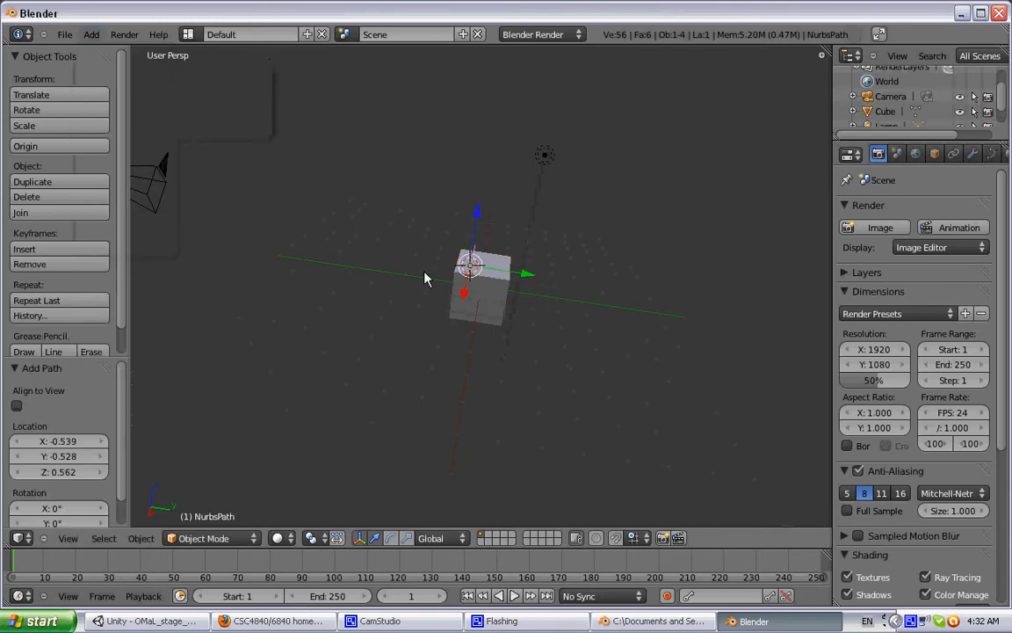
Move the path by about -1.12 along Y and 1.18 along Z, and scale it by about 1.98.
left_click_drag(526, 275, 498, 273)
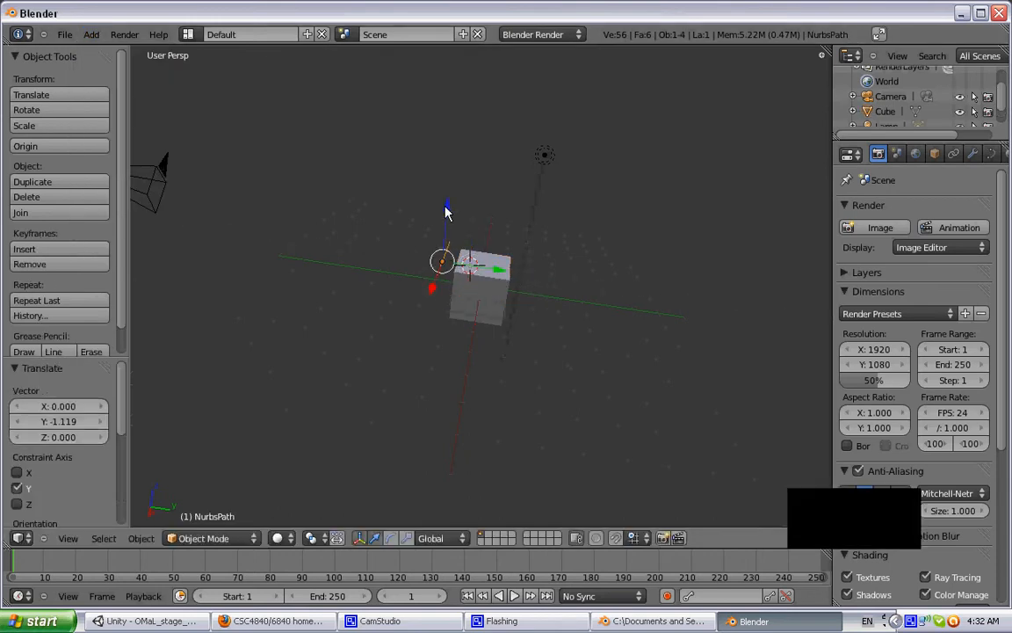
left_click_drag(446, 211, 448, 182)
middle_click_drag(388, 305, 429, 379)
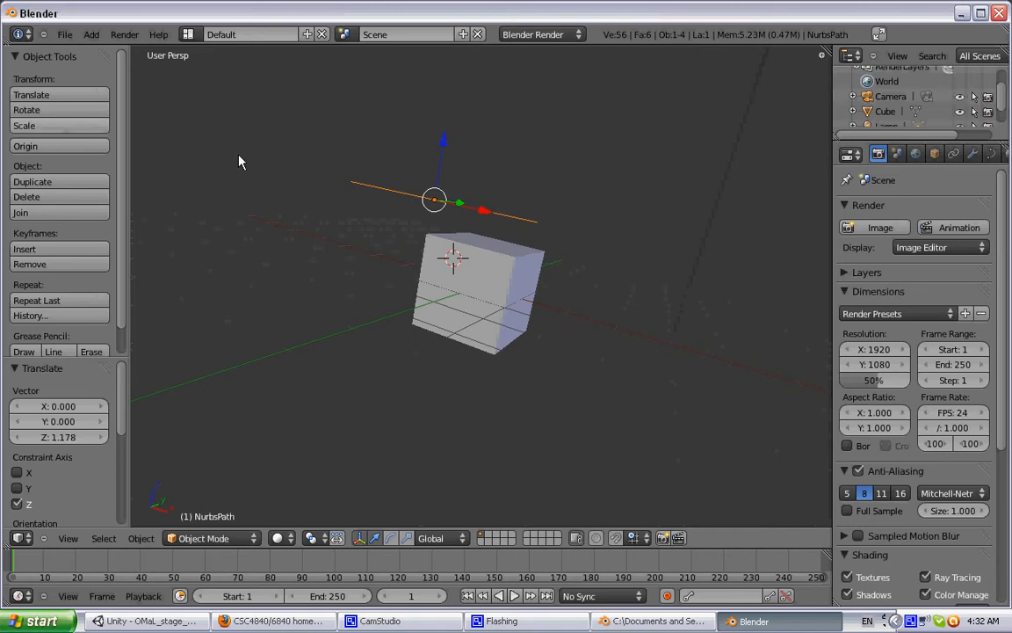
key("s")
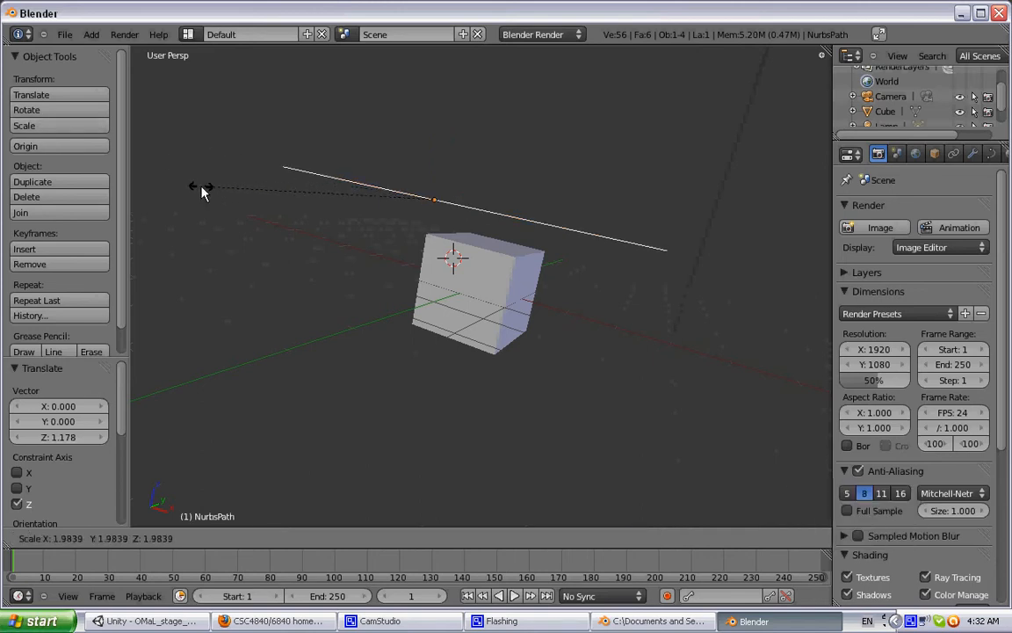
left_click(201, 191)
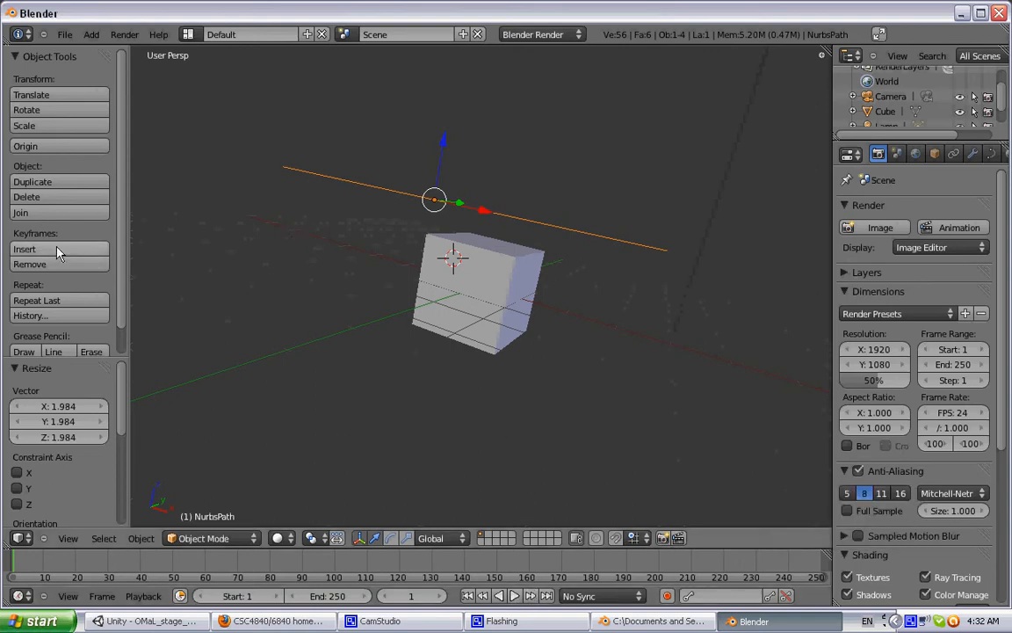
In Edit Mode, move the path's first end control point by about X 0.77, Y 2.37, Z 1.77.
key("Tab")
middle_click_drag(262, 280, 522, 414)
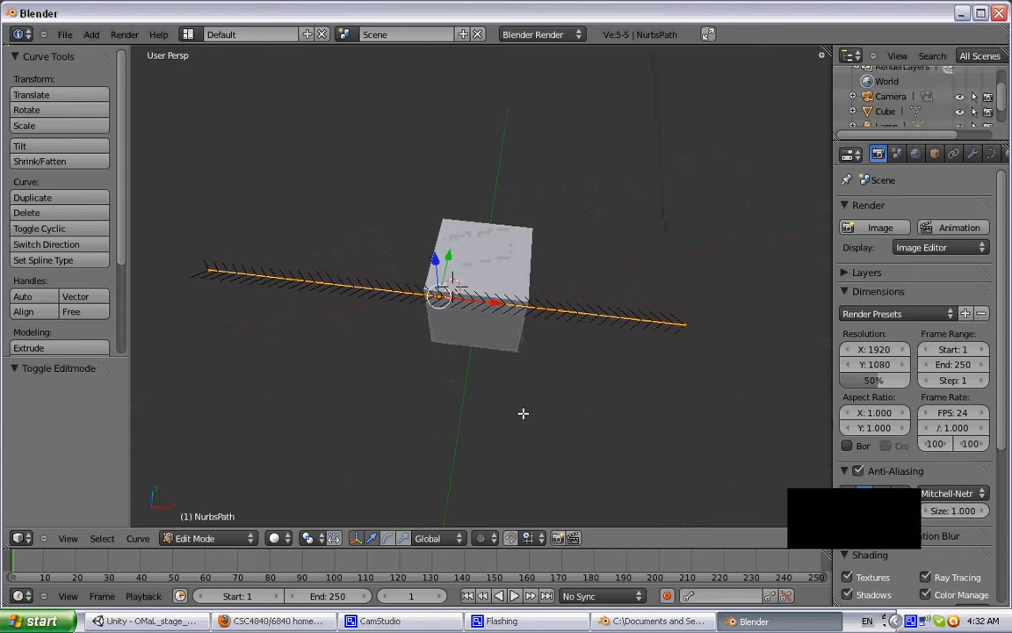
right_click(208, 271)
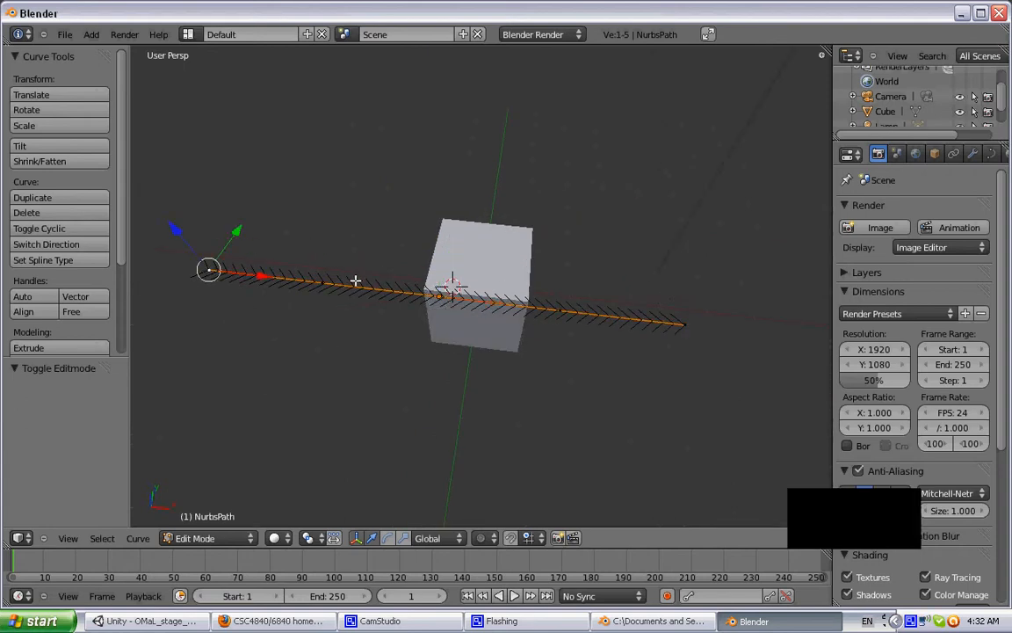
key("g")
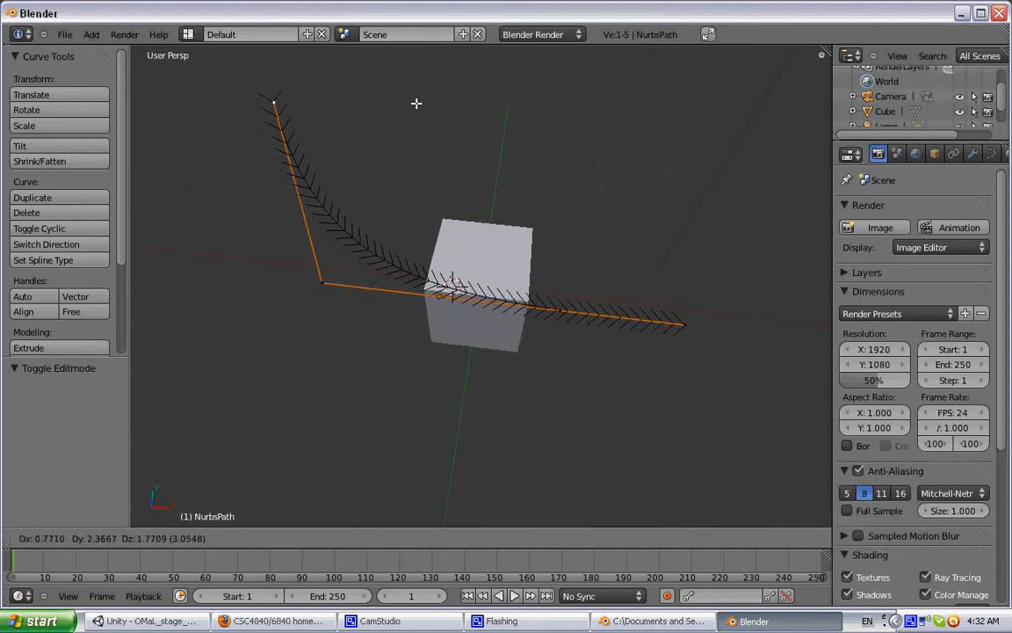
left_click(416, 103)
Move the path's middle control point by about X -1.47, Y -3.94, Z 0.98 to bend the curve outward.
middle_click_drag(365, 434, 254, 280)
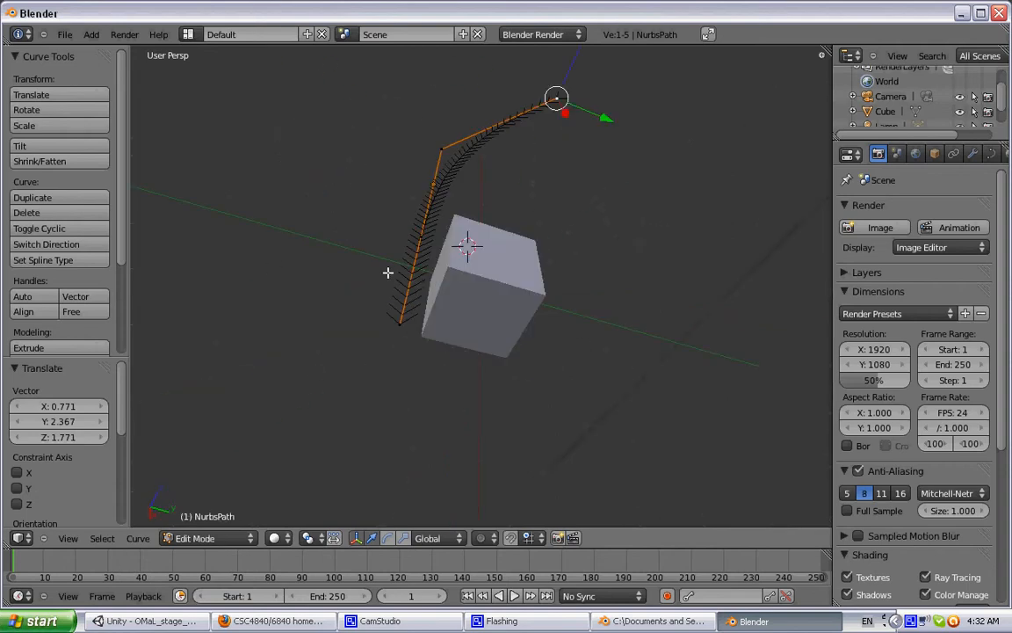
middle_click_drag(388, 273, 650, 123)
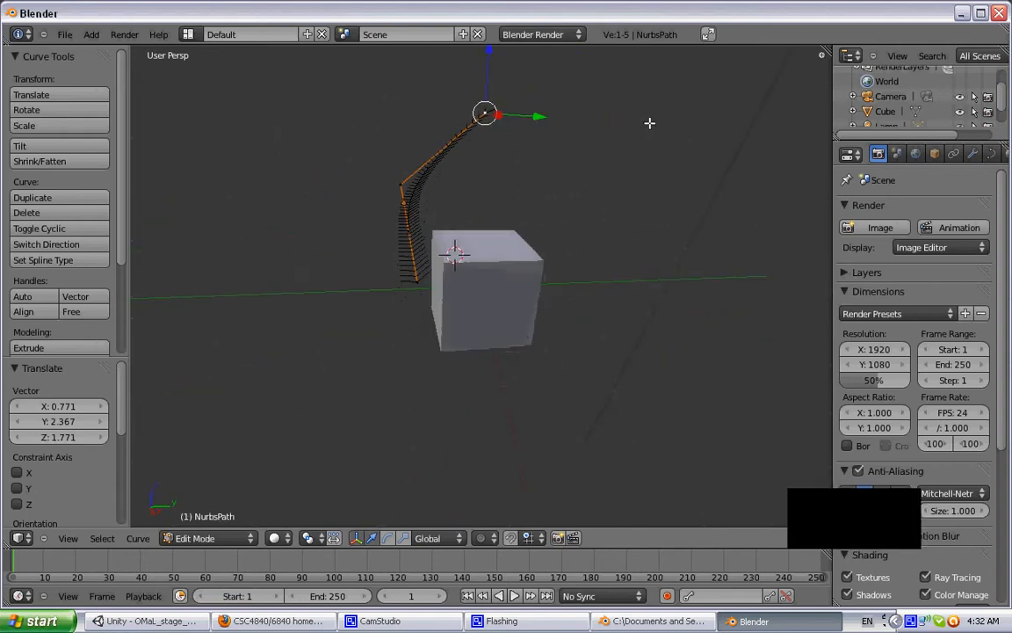
right_click(402, 199)
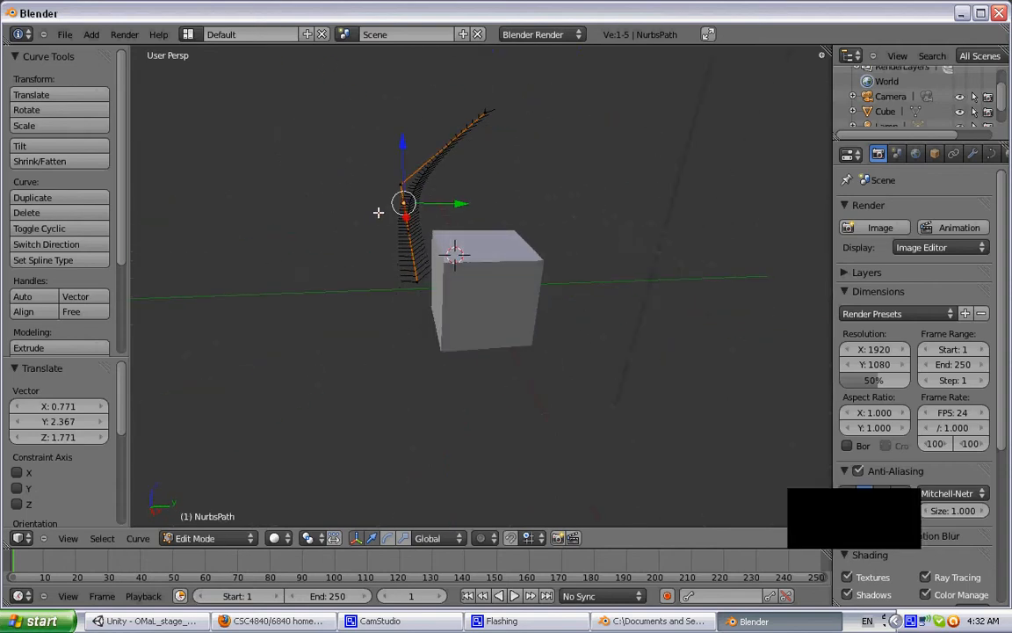
key("g")
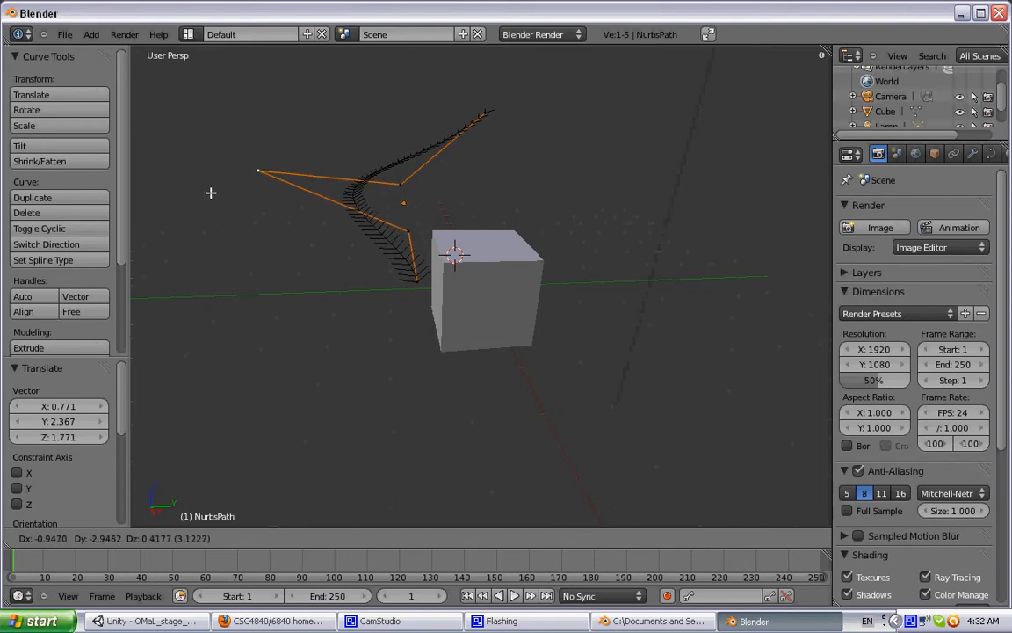
left_click(164, 164)
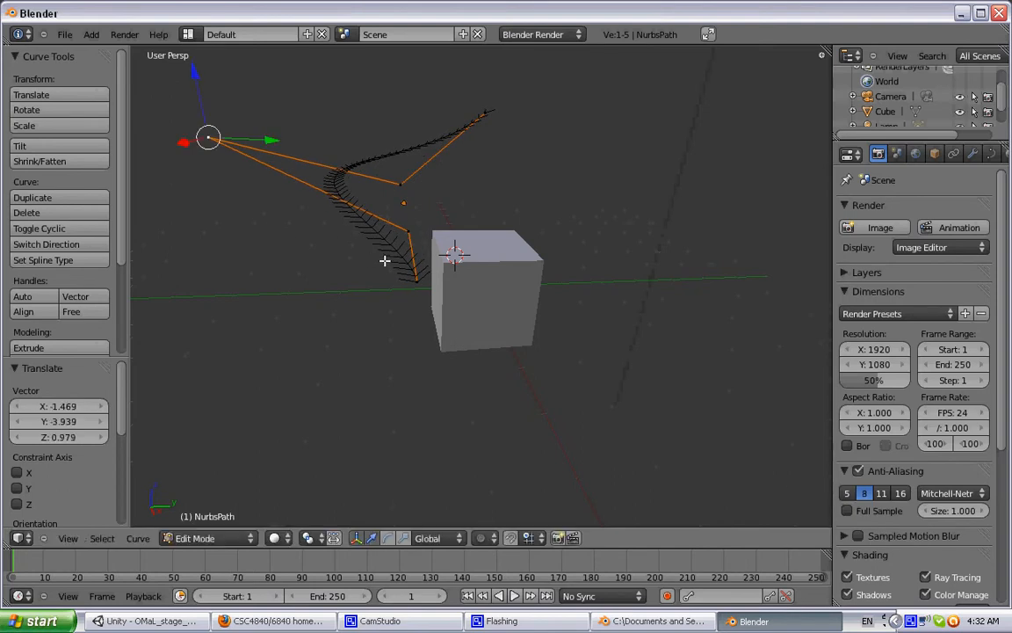
Move the control point at the path's opposite end by about X 1.34, Y 2.96, Z -1.22.
right_click(418, 279)
key("g")
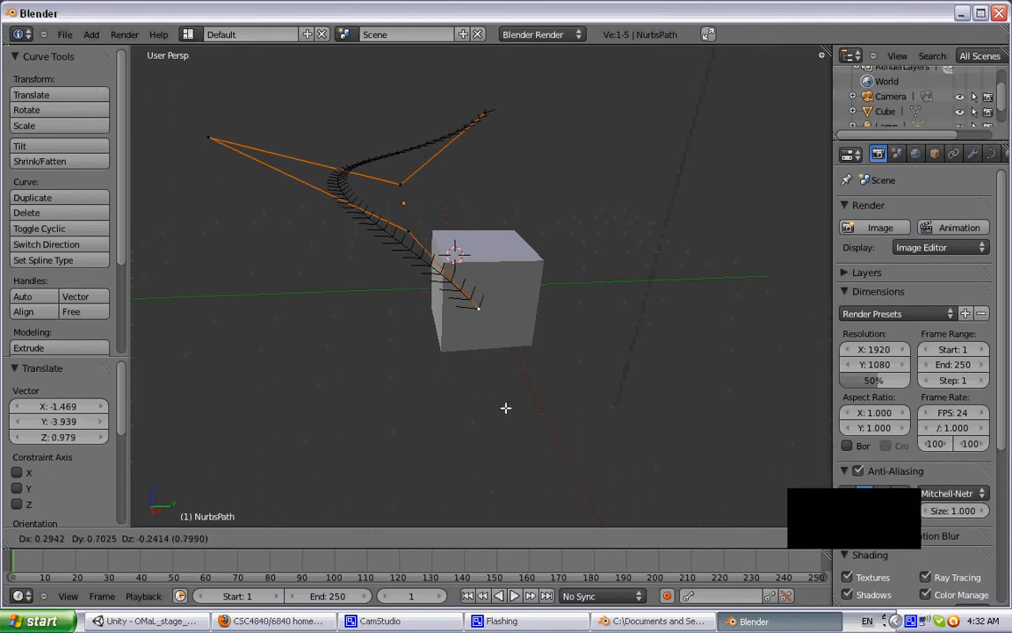
left_click(681, 497)
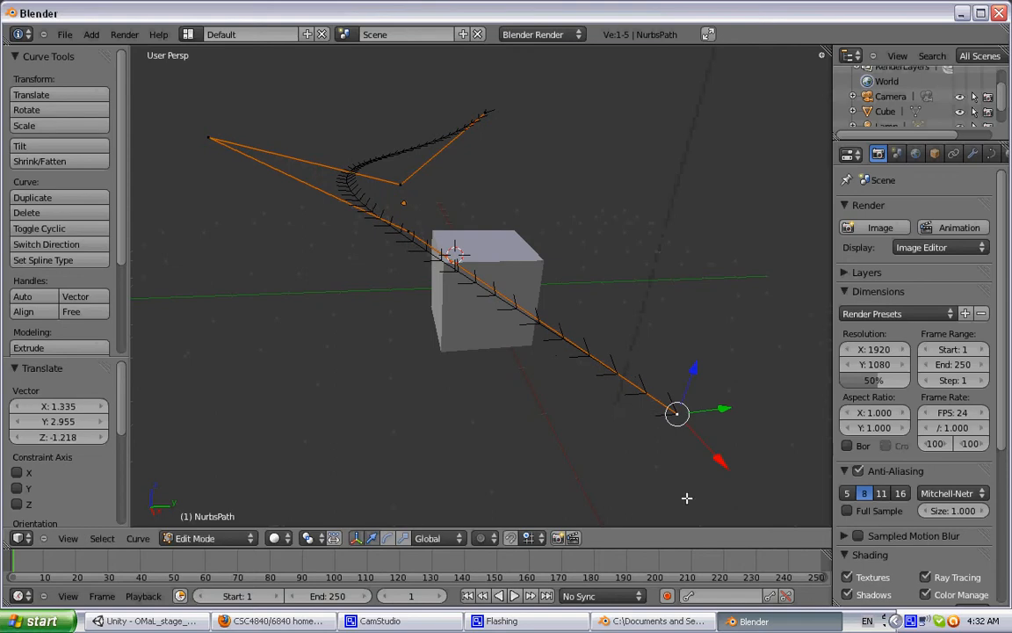
middle_click_drag(372, 310, 384, 289)
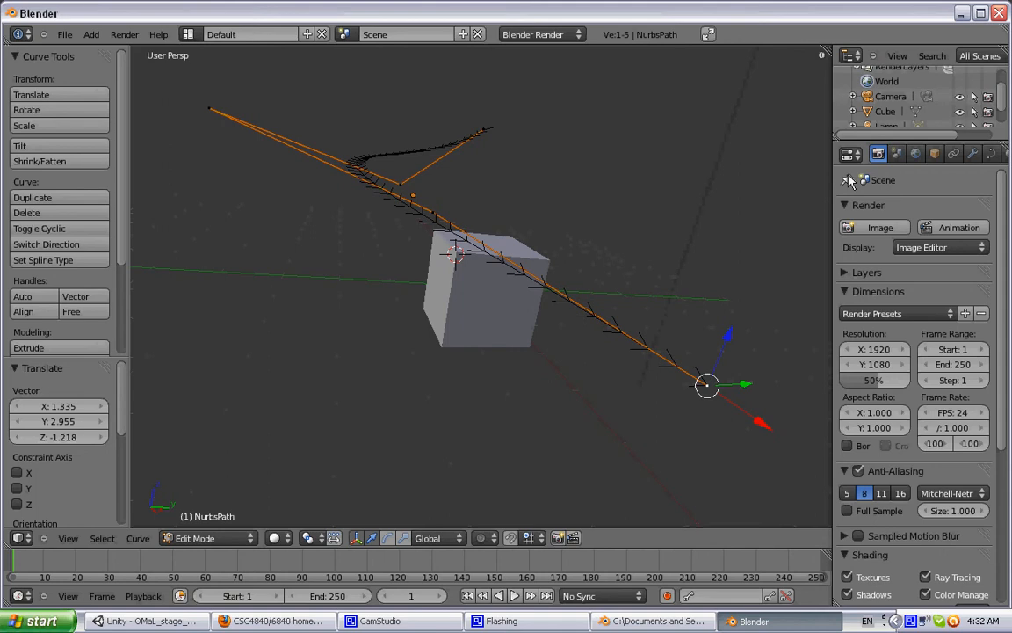
Widen the properties area to show all its categories, and return the curve to Object Mode.
left_click_drag(835, 182, 754, 186)
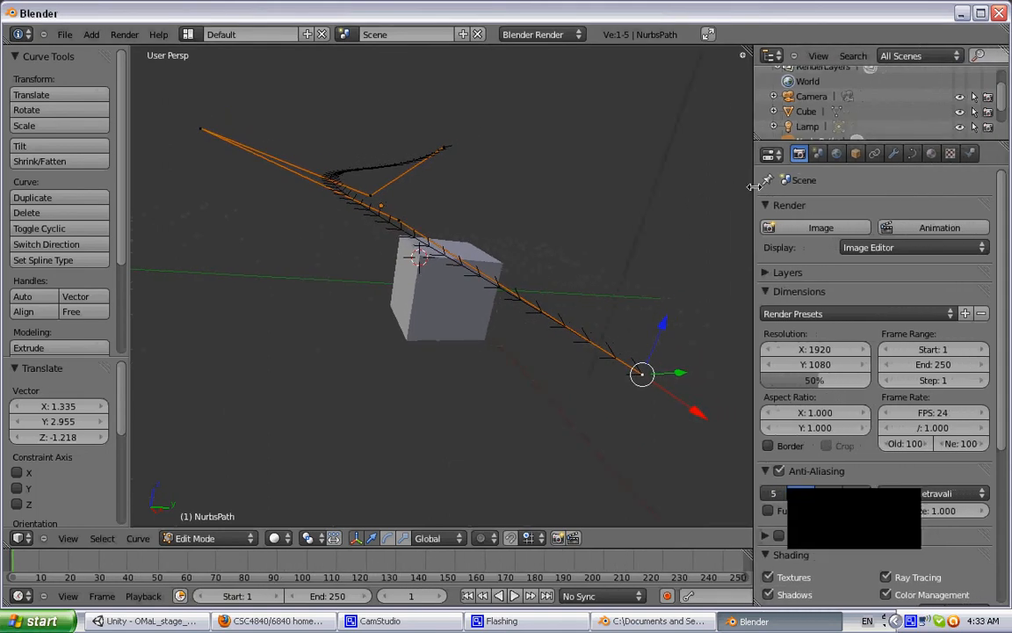
left_click(189, 539)
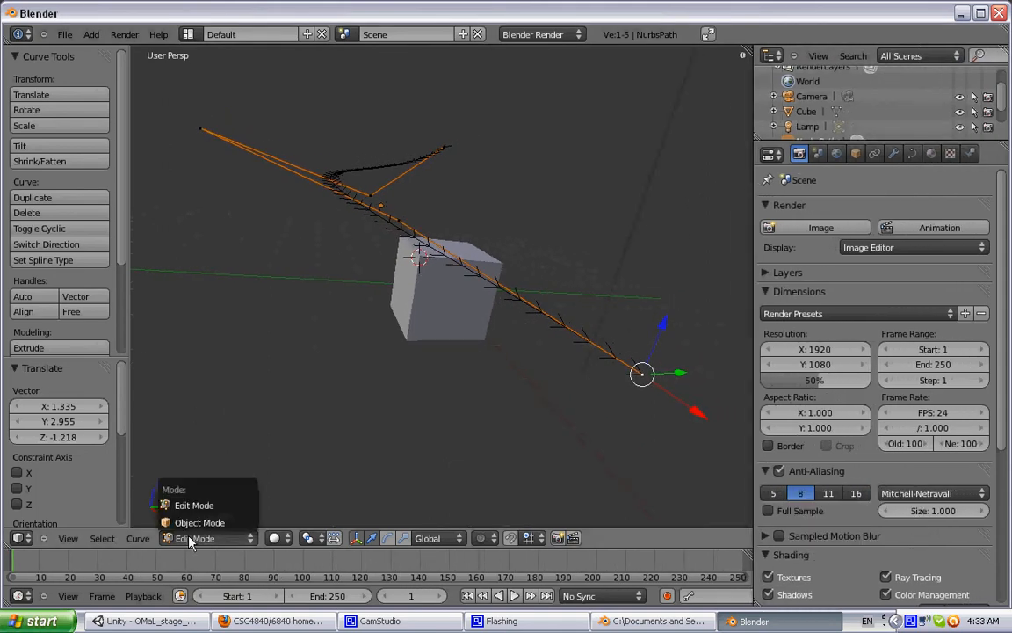
left_click(198, 522)
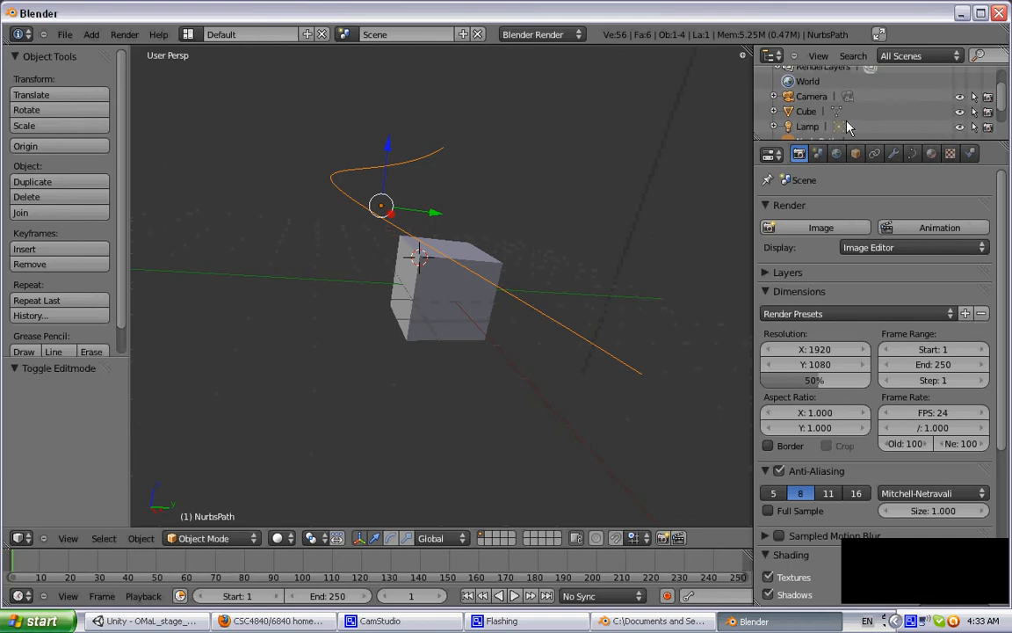
Rename the path's curve data block to path1.
scroll(818, 114, "down", 2)
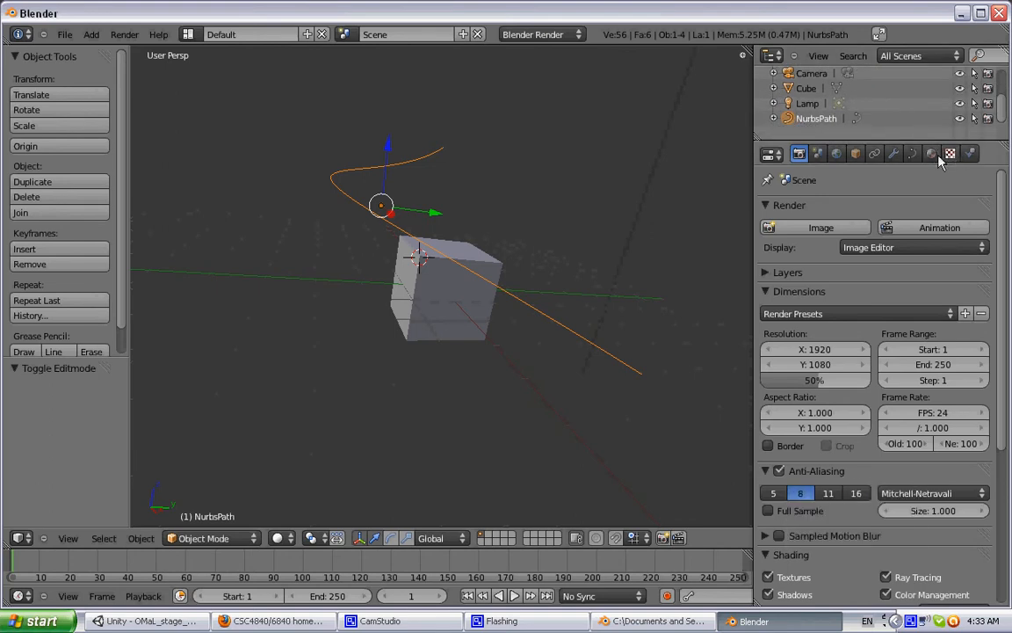
left_click(912, 154)
left_click(835, 208)
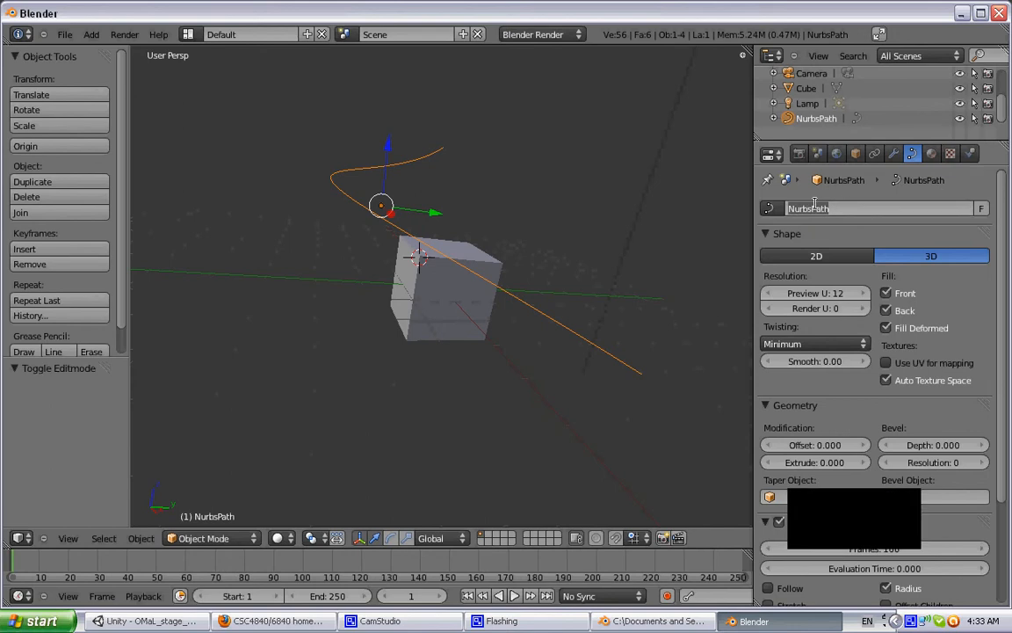
type("path1")
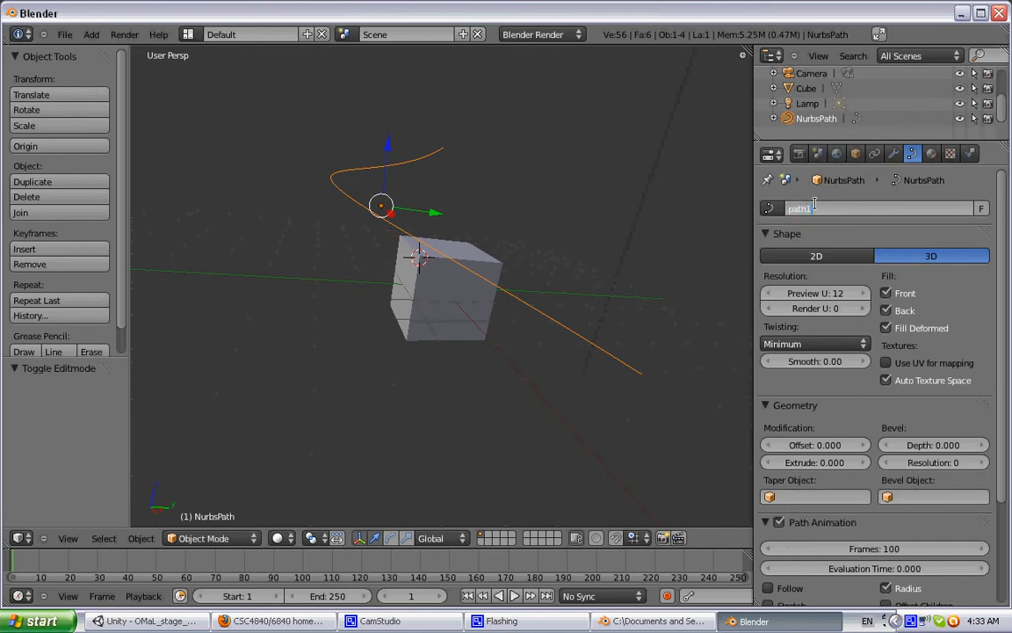
key("Return")
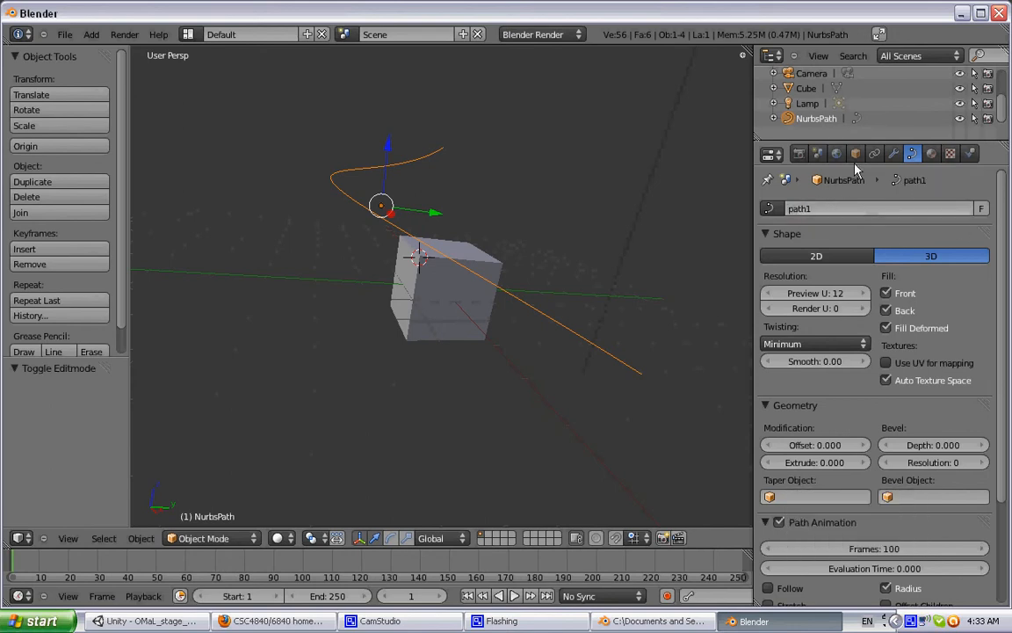
Rename the path object itself to path1 in the scene outliner.
double_click(817, 119)
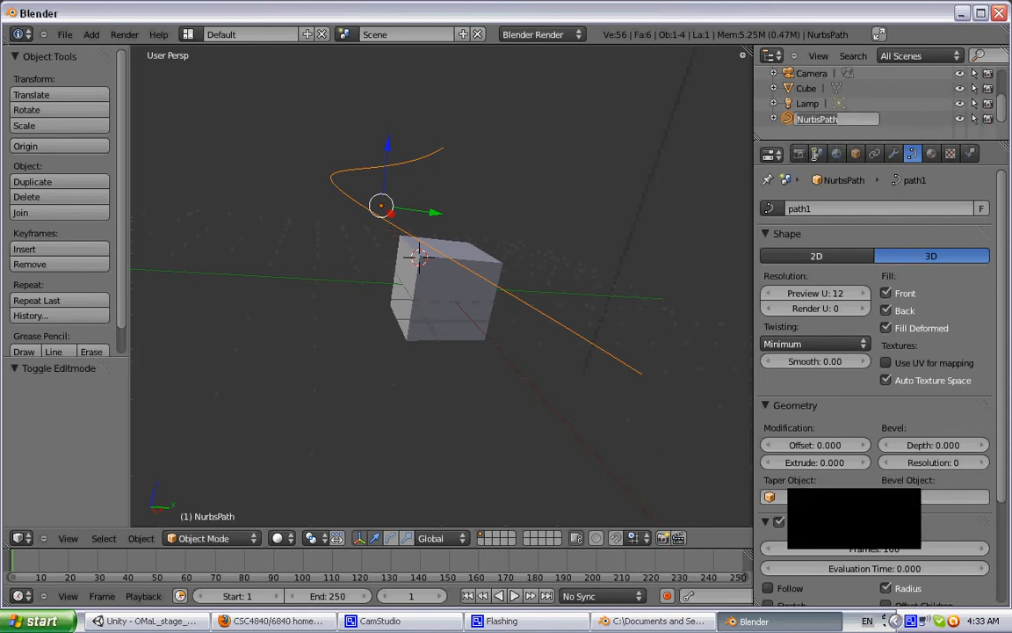
type("path1")
key("Return")
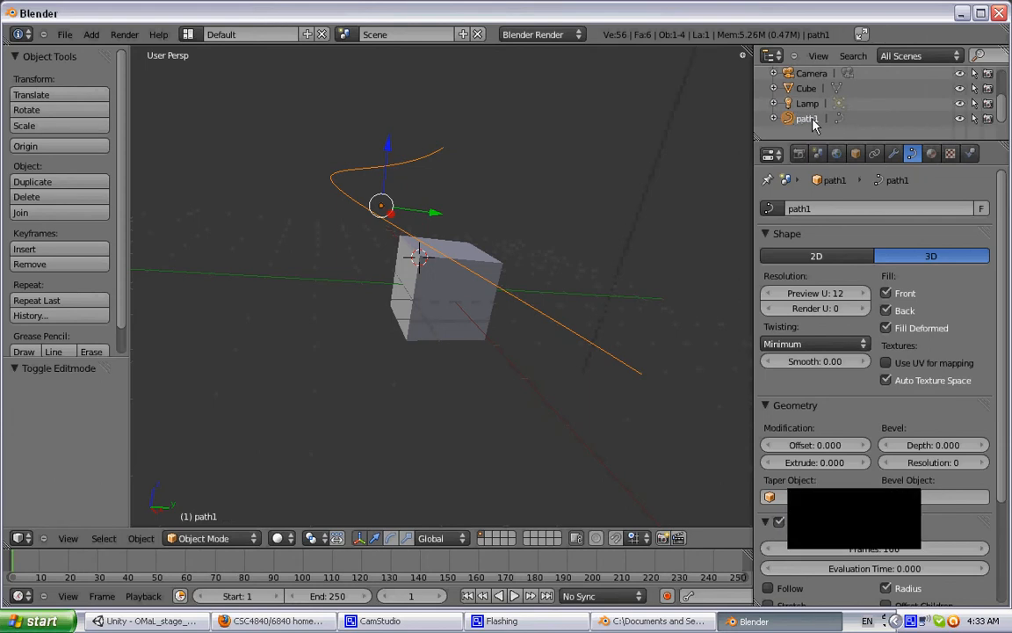
double_click(809, 119)
key("Escape")
Add a Follow Path constraint to the cube with path1 as its target.
right_click(452, 288)
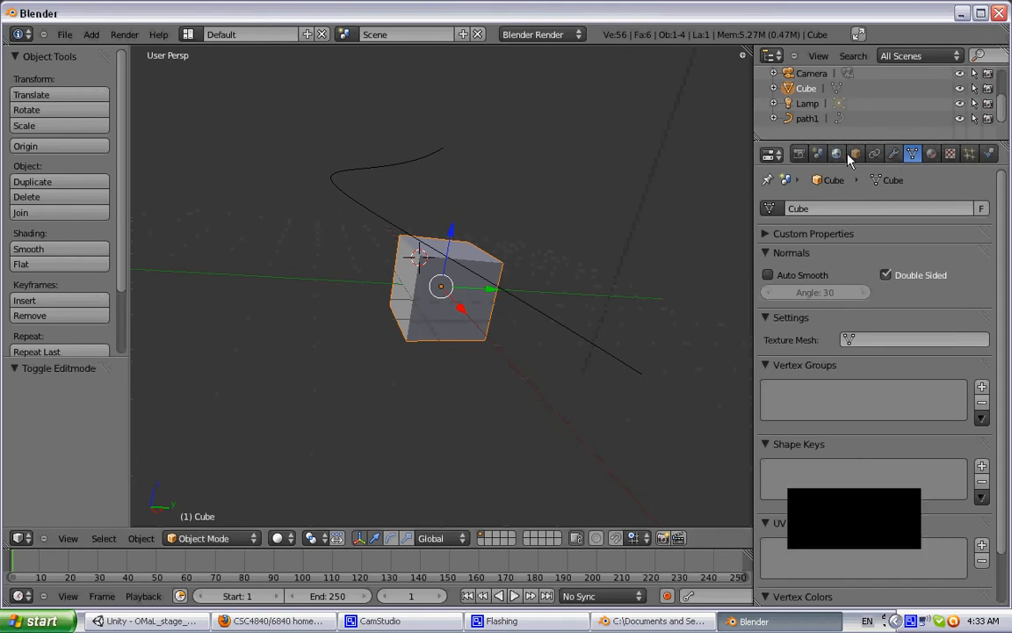
left_click(875, 156)
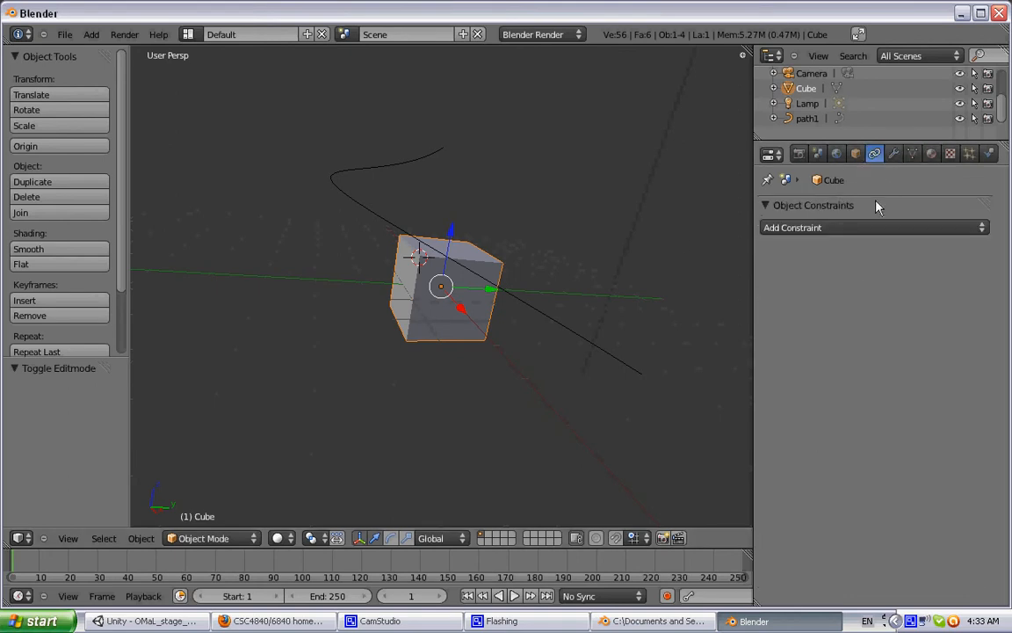
left_click(879, 229)
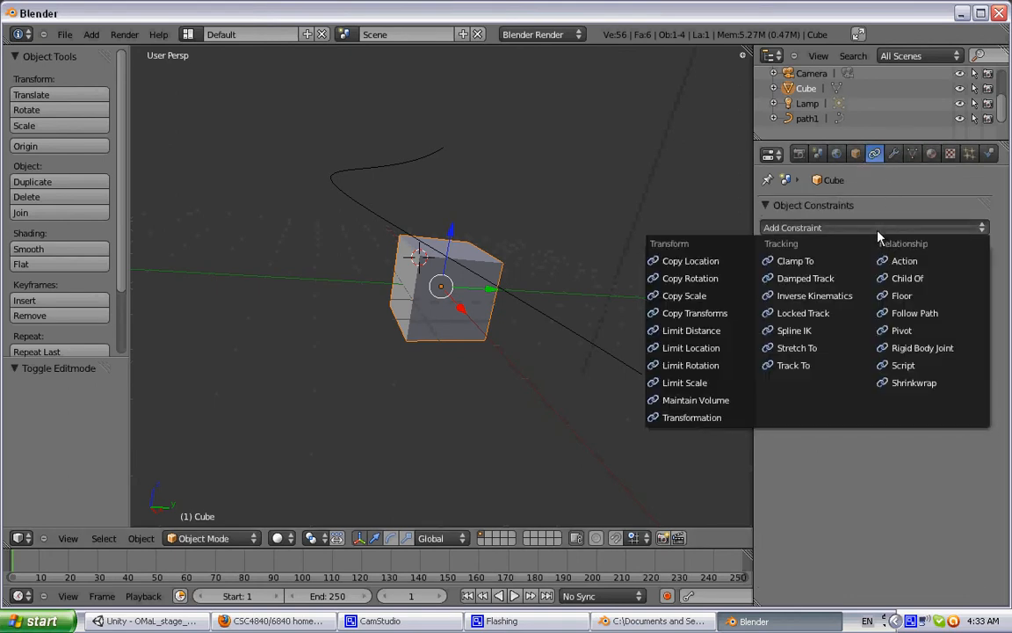
left_click(914, 314)
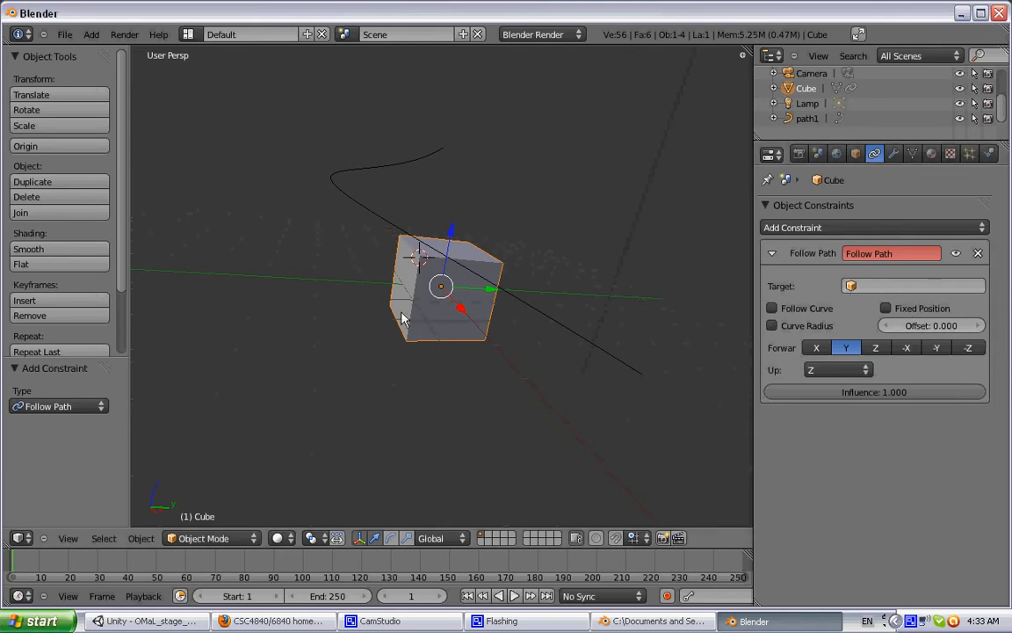
left_click(886, 288)
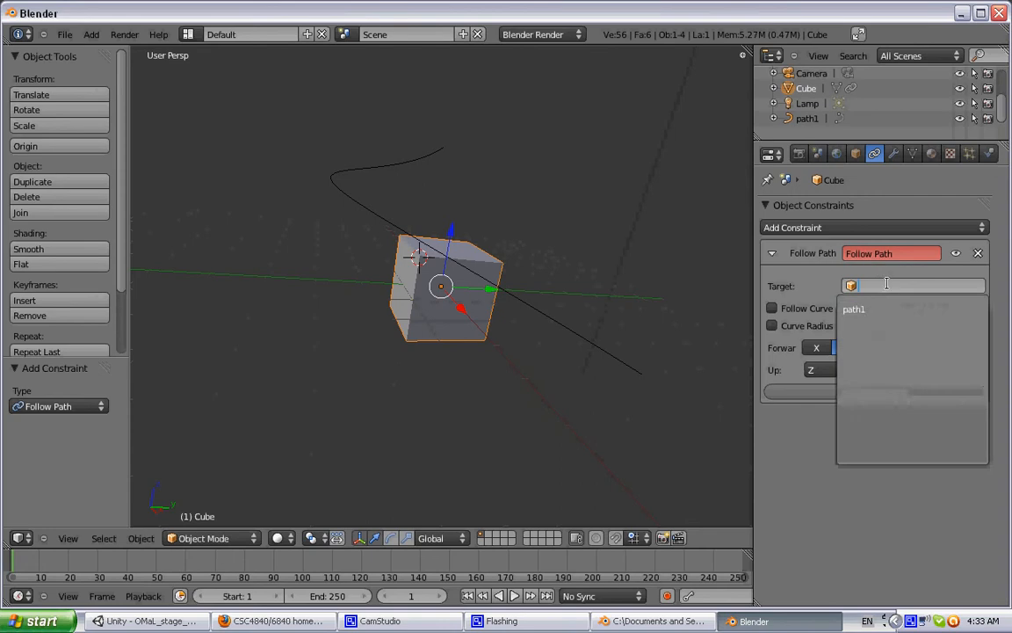
left_click(862, 310)
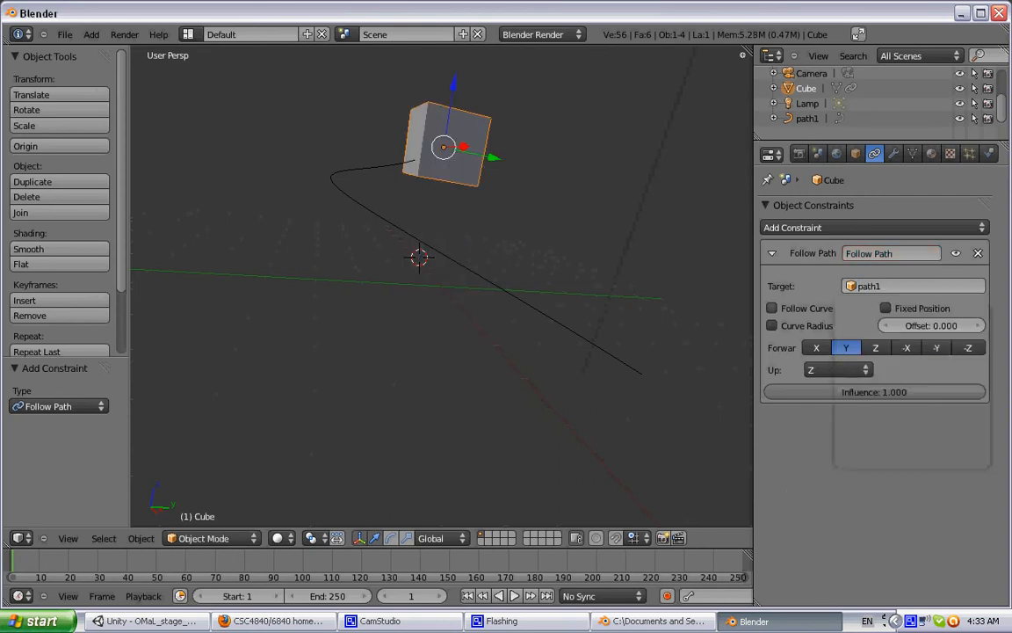
middle_click_drag(334, 256, 301, 323)
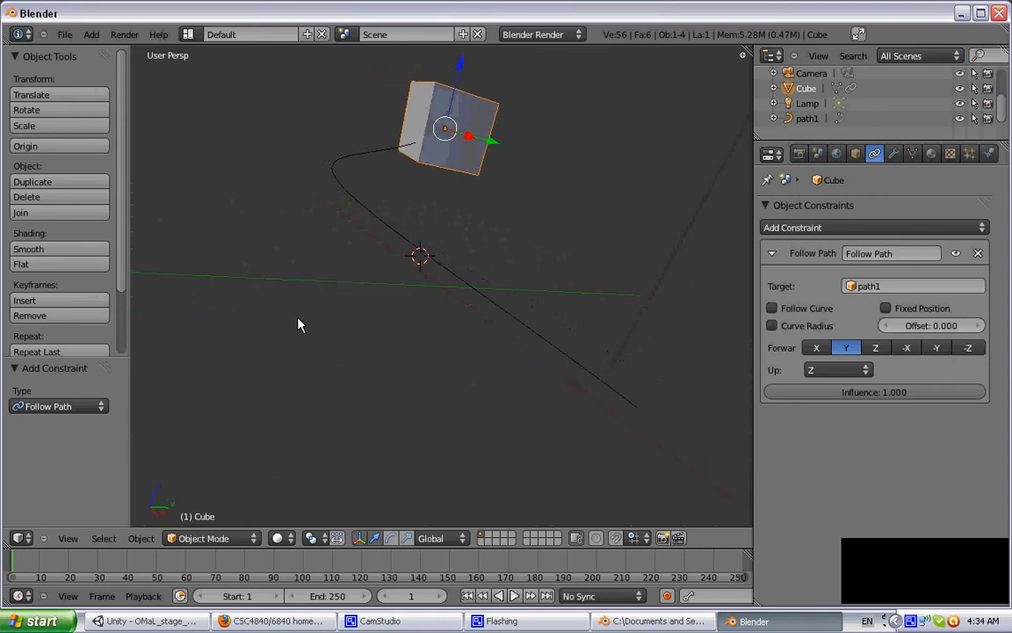
Enable Follow Curve on the cube's Follow Path constraint, and test playback before returning to the first frame.
left_click(772, 309)
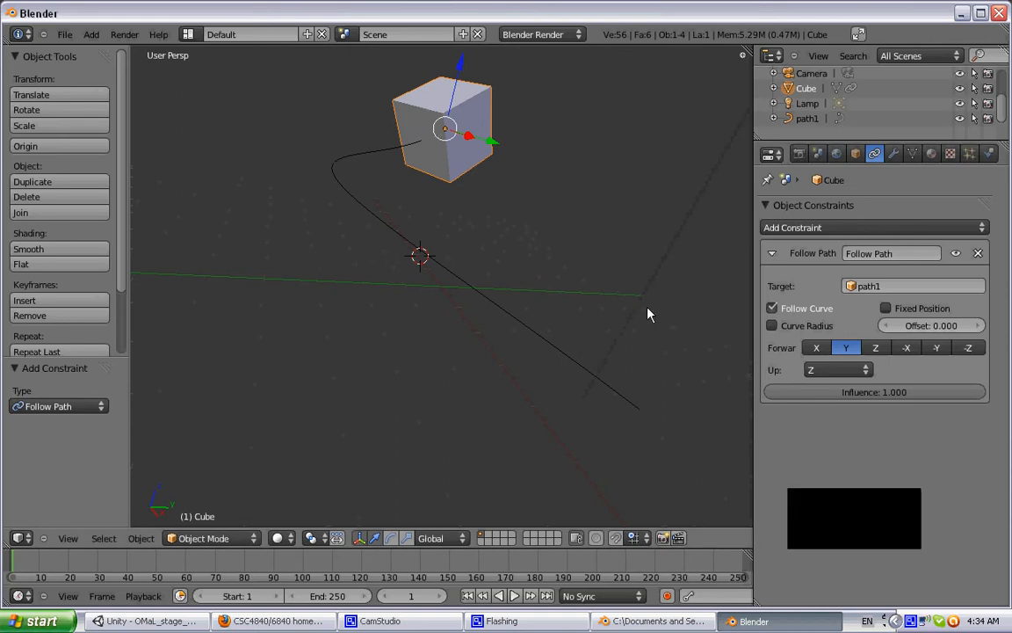
left_click(516, 597)
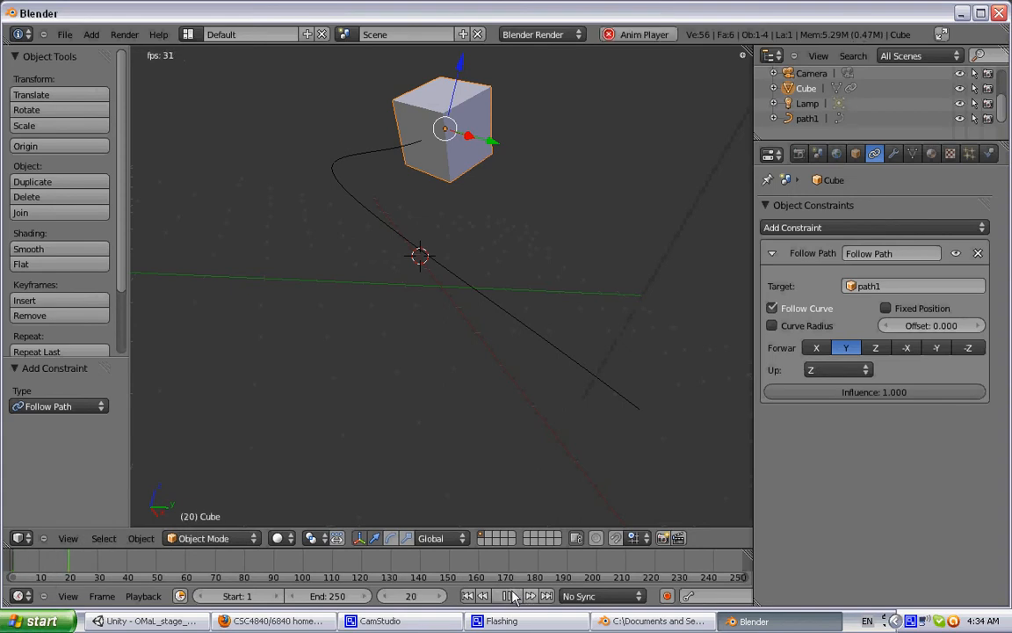
left_click(508, 597)
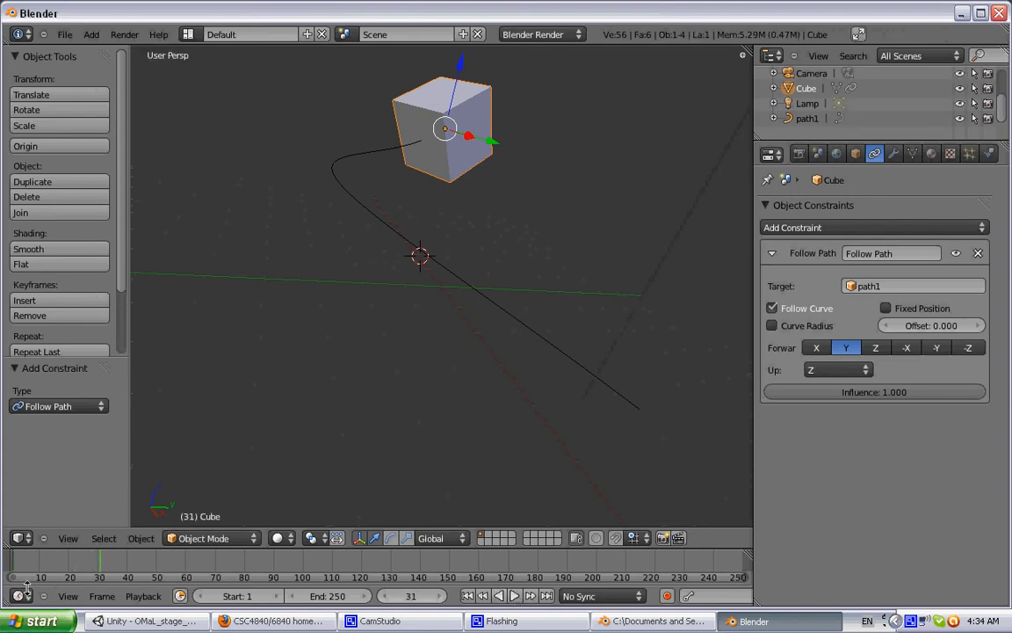
left_click(468, 596)
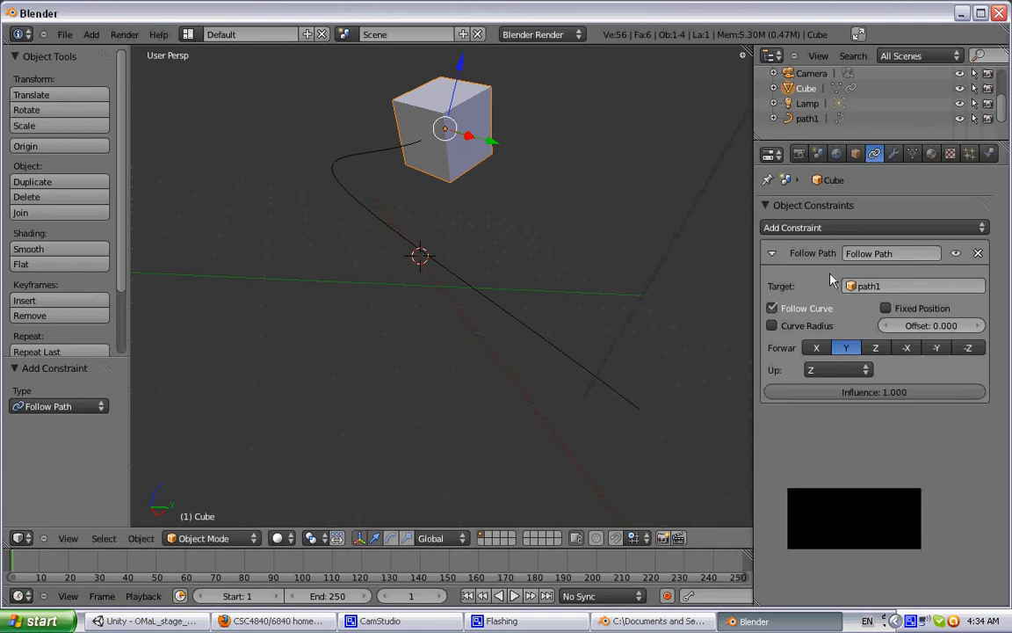
Insert a keyframe on path1's path animation Evaluation Time of 0 at frame 1.
left_click(803, 119)
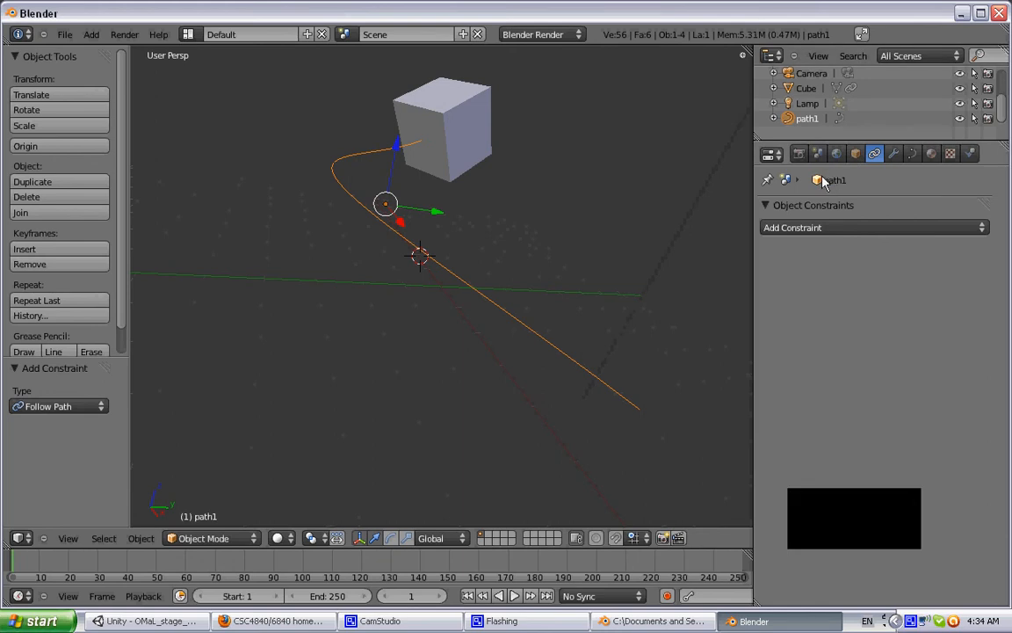
left_click(913, 154)
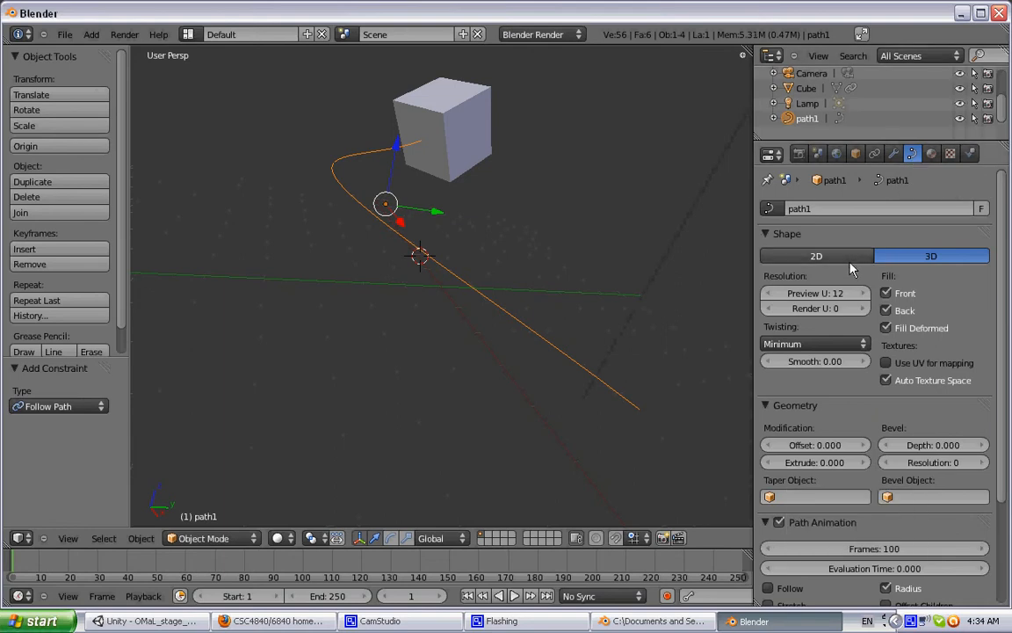
scroll(892, 255, "down", 4)
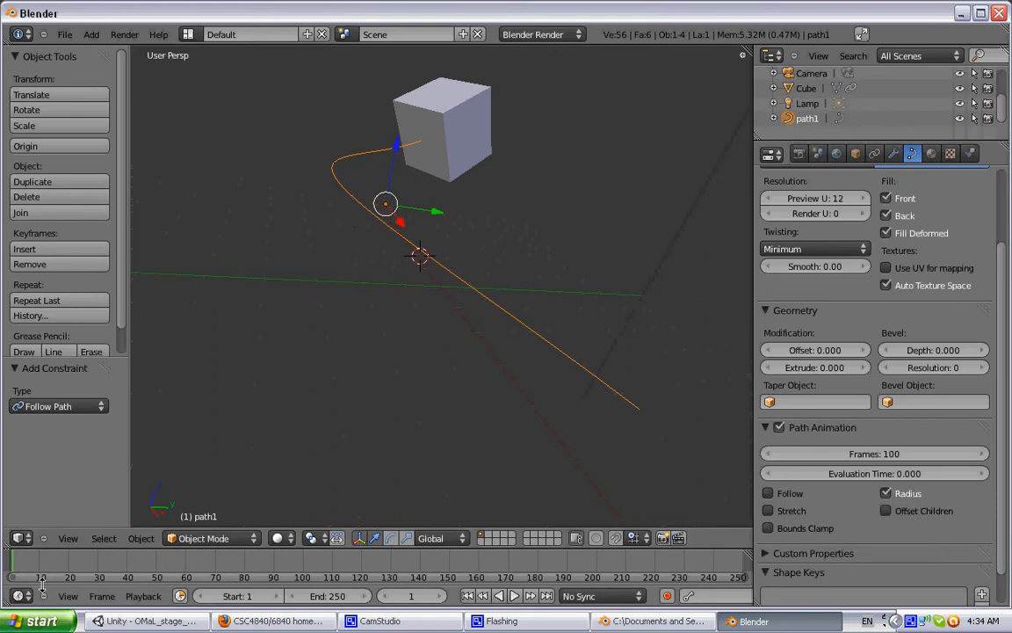
right_click(896, 475)
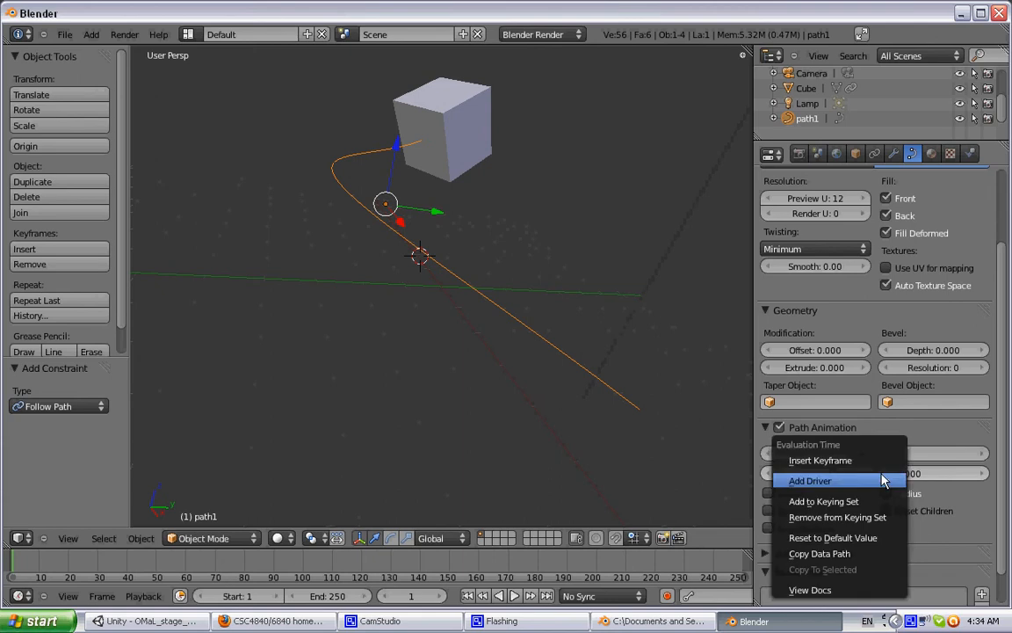
left_click(866, 466)
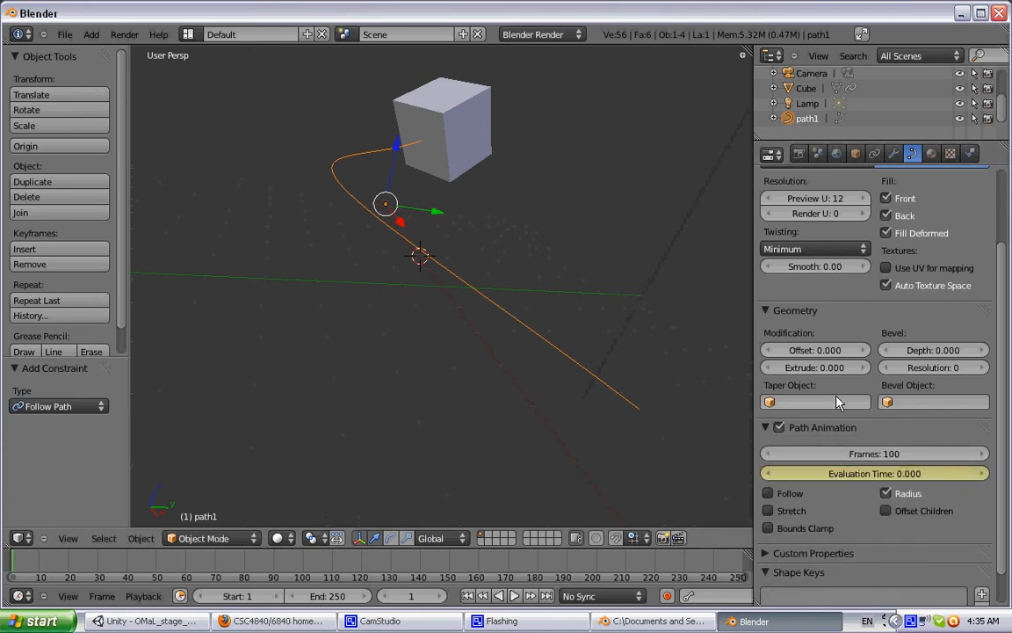
At frame 100, set path1's Evaluation Time to 100 and insert a keyframe for it.
left_click(305, 568)
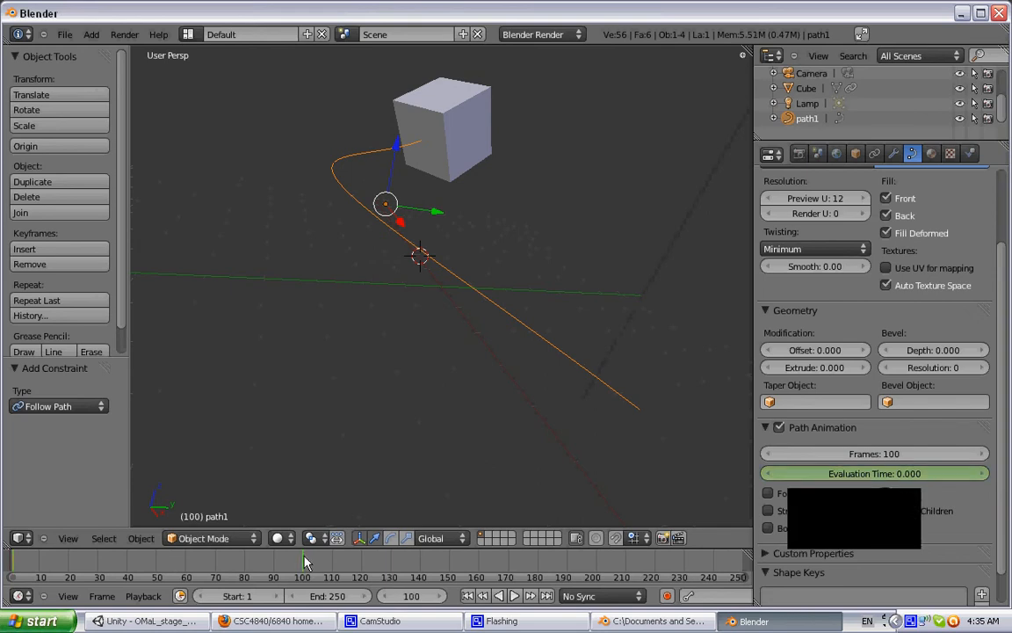
left_click(15, 563)
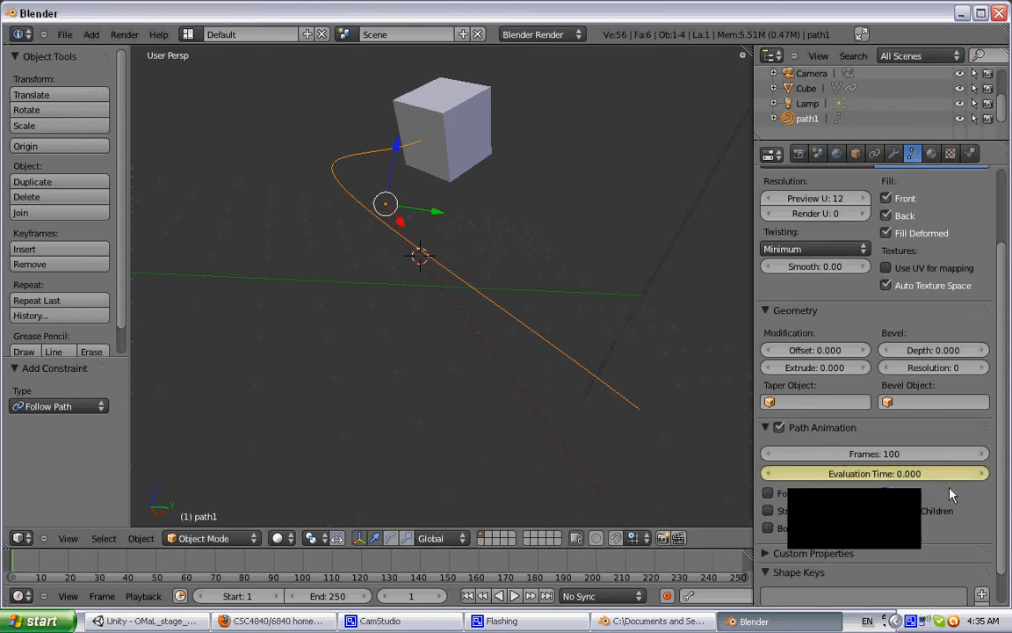
left_click(303, 566)
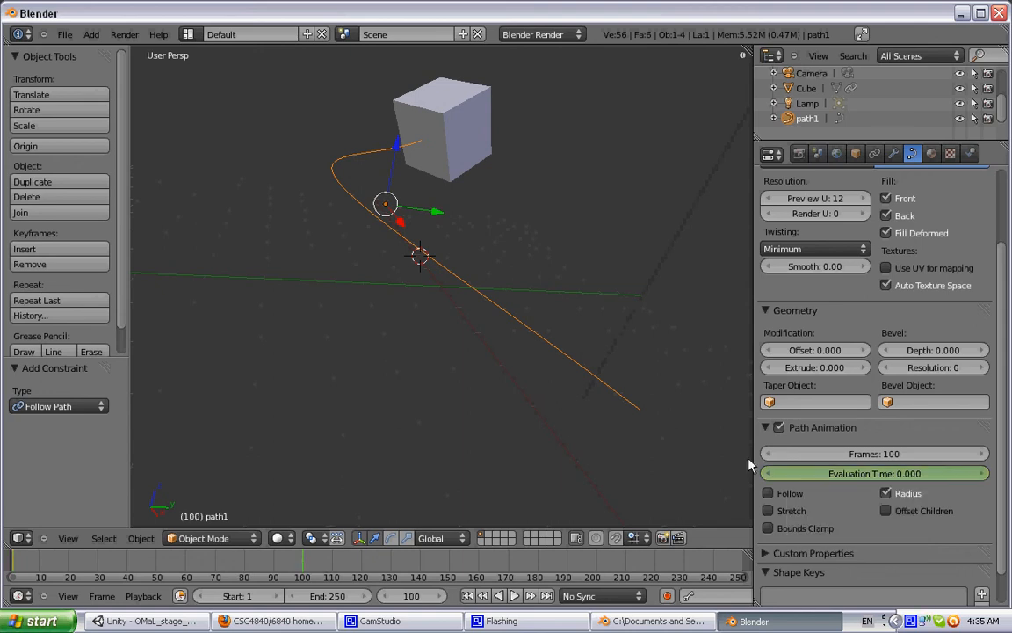
left_click(891, 476)
type("100")
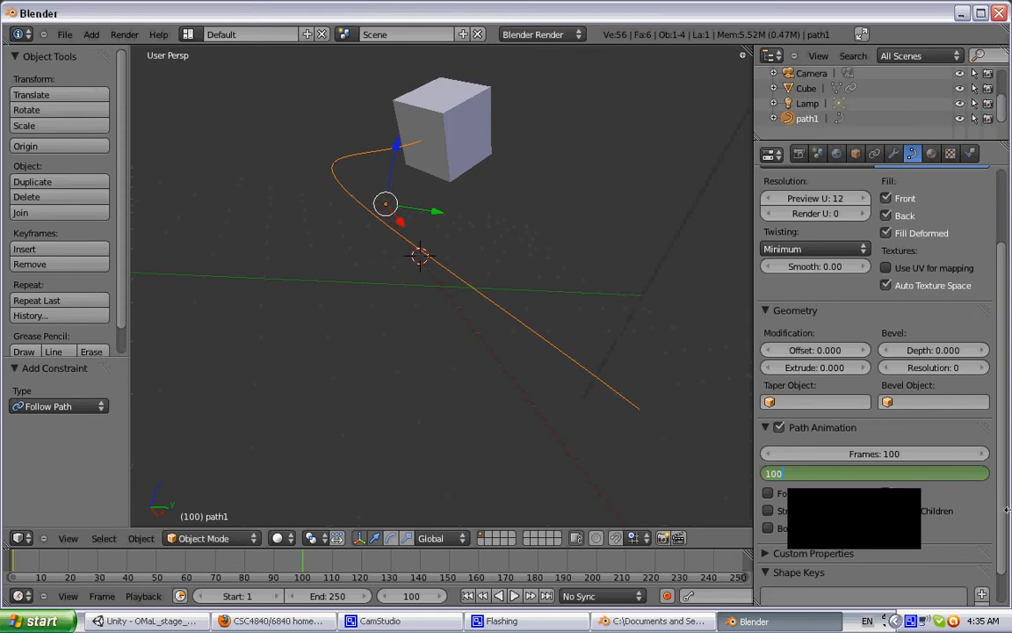
key("Return")
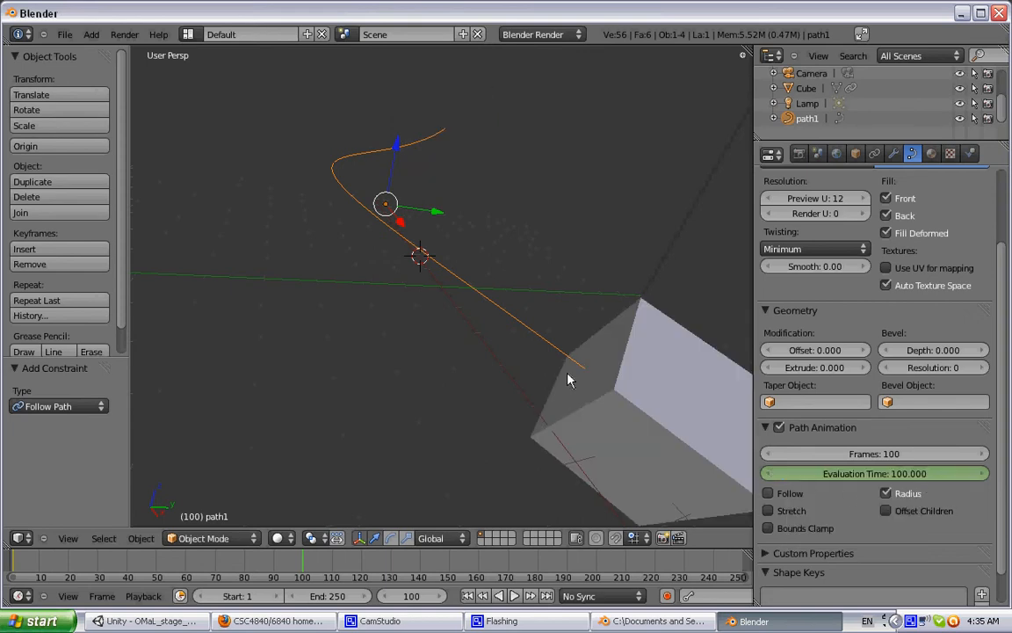
right_click(869, 473)
left_click(869, 475)
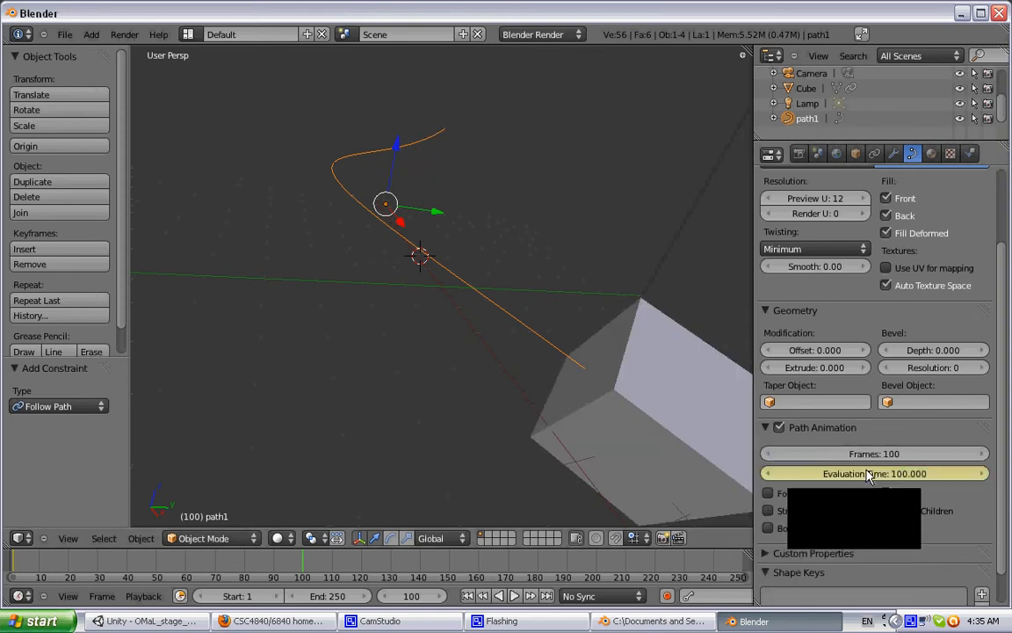
Play the cube's animation along the path from the first frame, stop it, and return to the start.
scroll(274, 337, "down", 5)
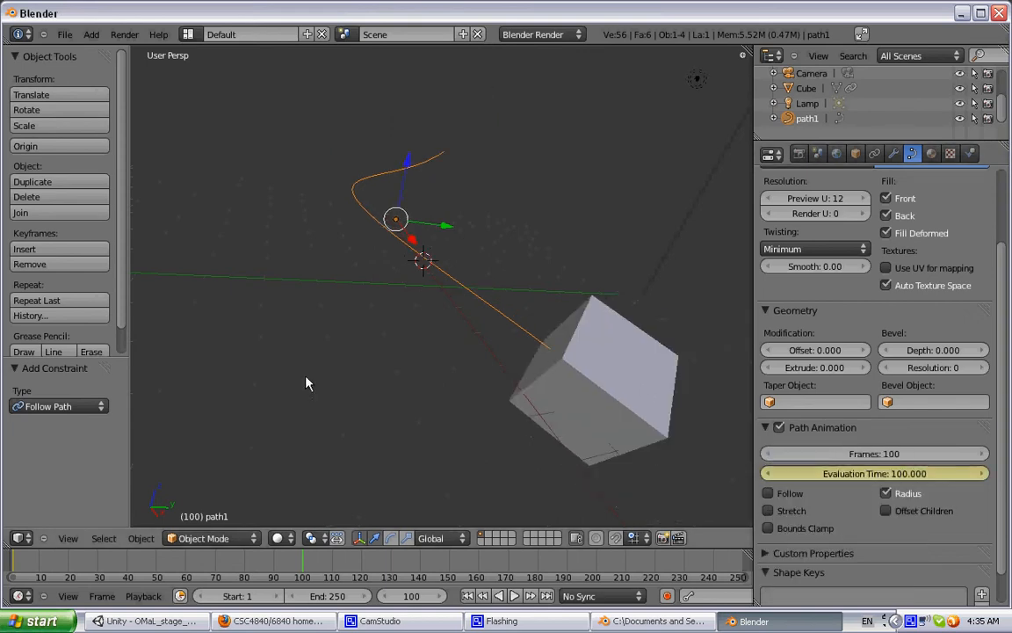
left_click(467, 596)
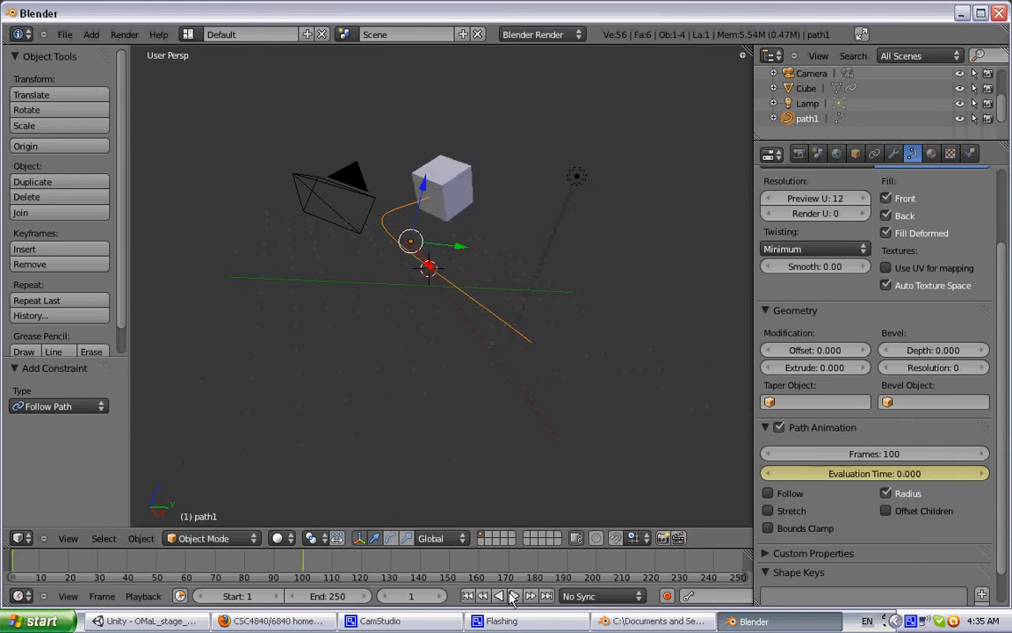
left_click(513, 596)
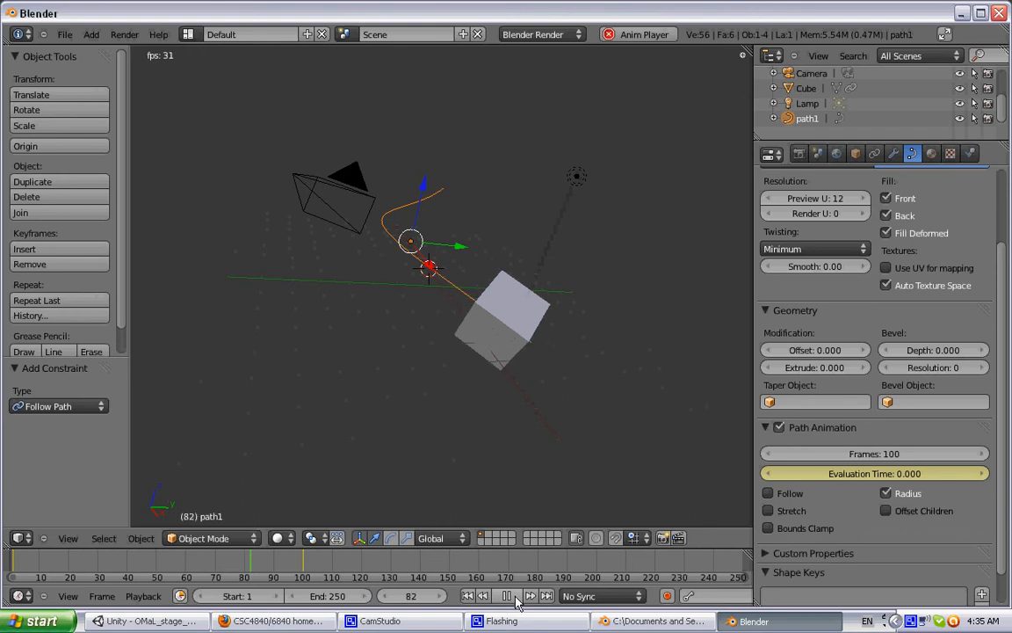
left_click(514, 596)
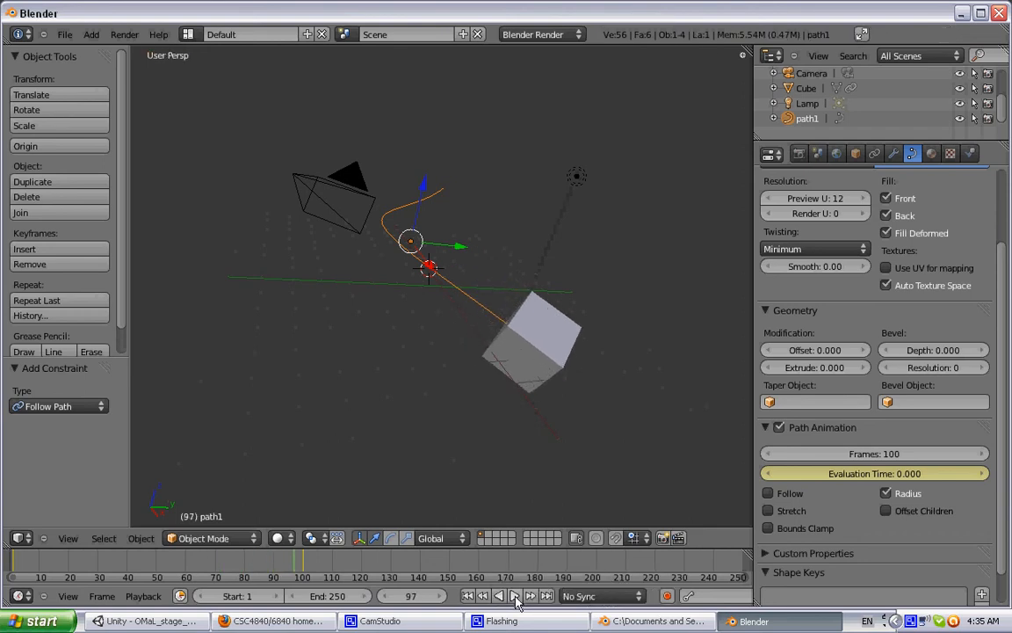
left_click(468, 596)
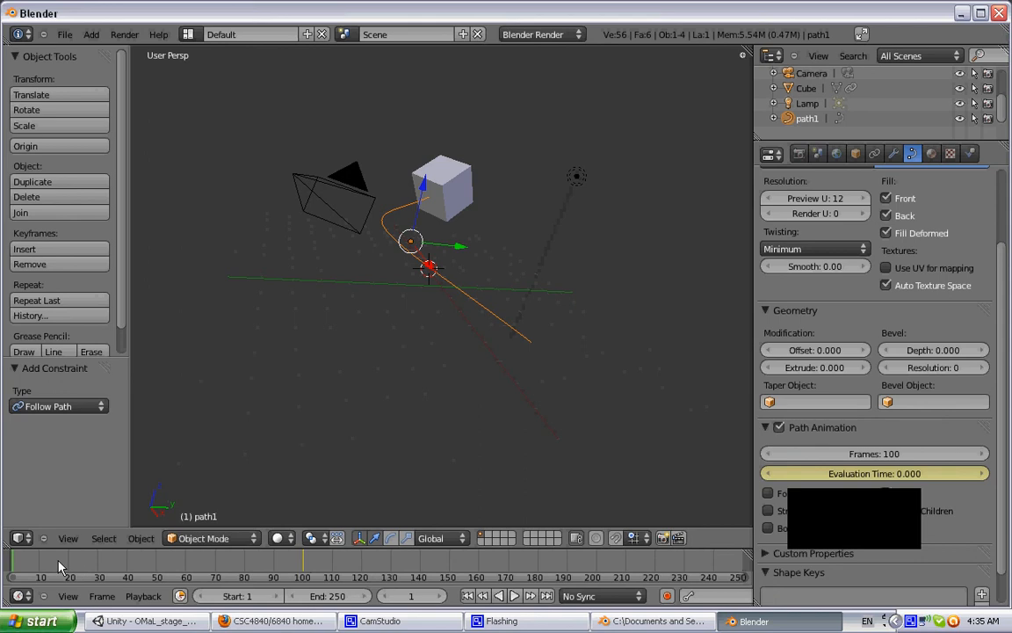
At frame 75, set path1's Evaluation Time to 20 and insert a keyframe for it.
left_click(231, 563)
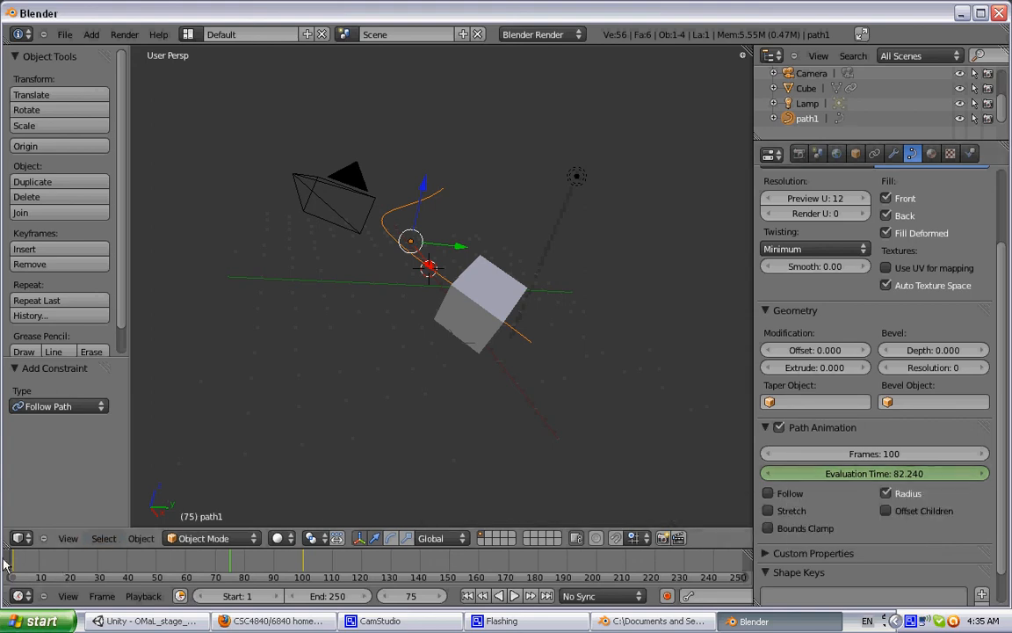
left_click(882, 475)
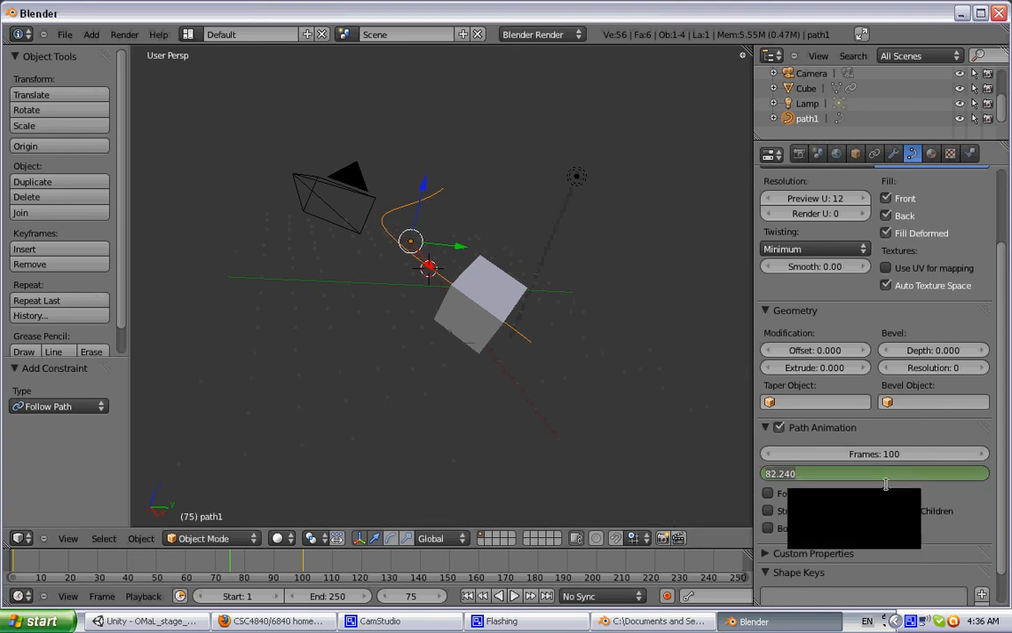
type("20")
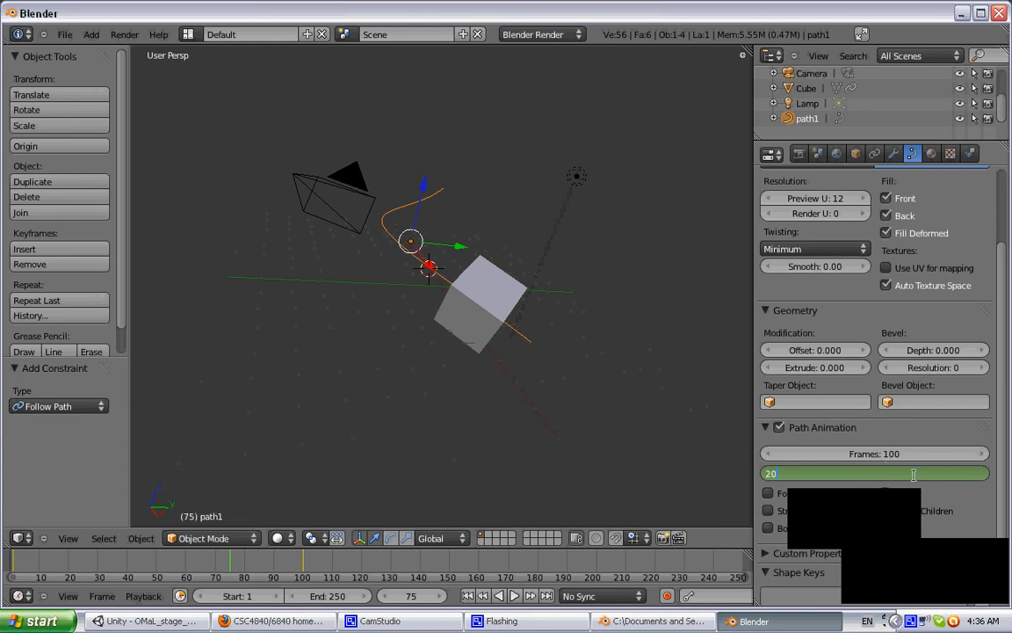
key("Return")
right_click(896, 479)
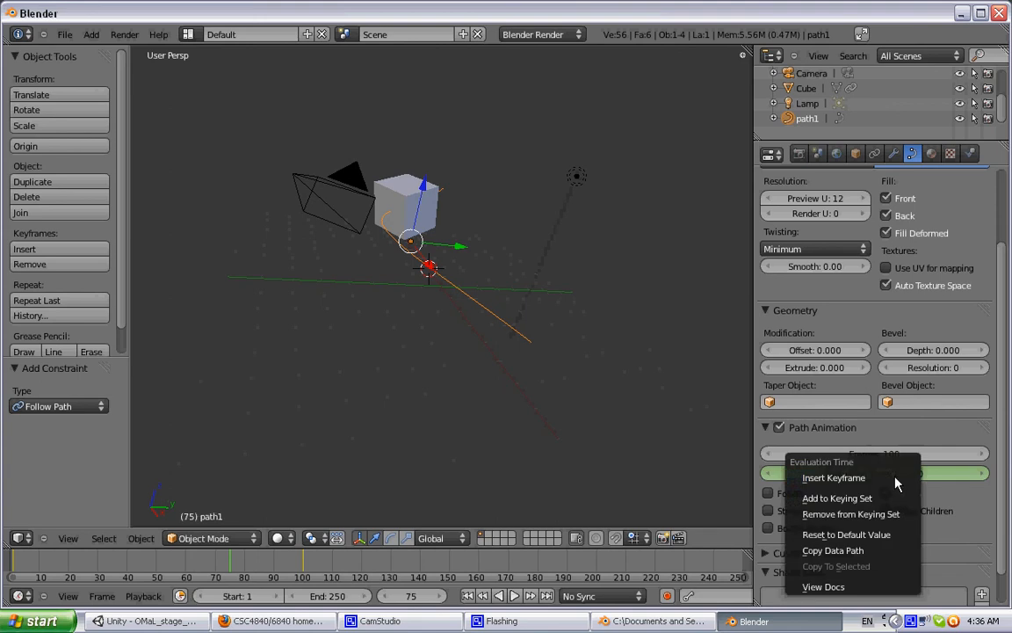
left_click(896, 478)
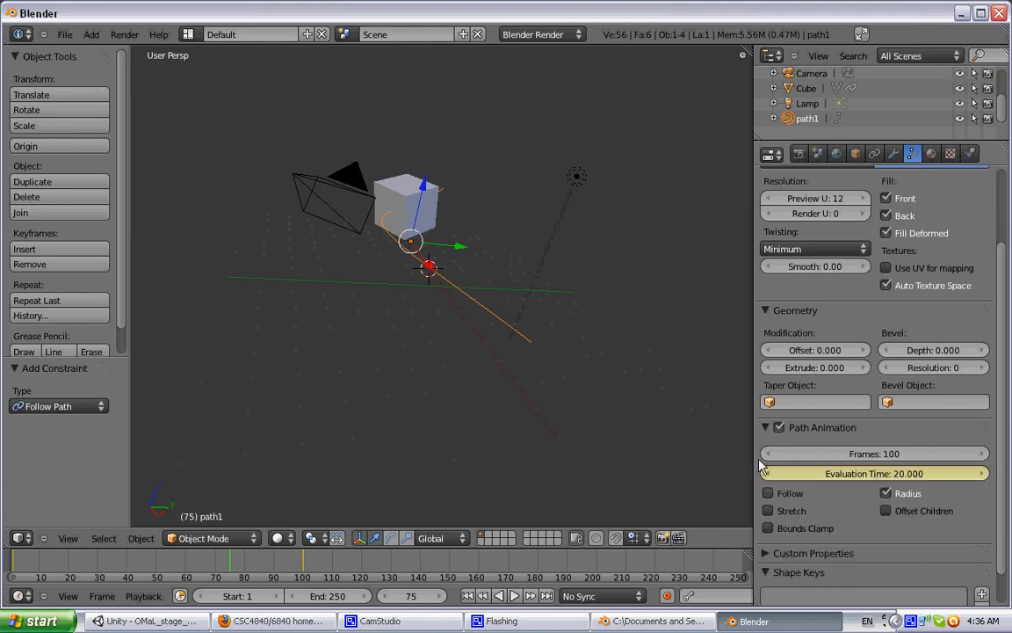
Play the revised animation from the beginning, stop it, and move the current frame to 150.
left_click(306, 561)
left_click(14, 560)
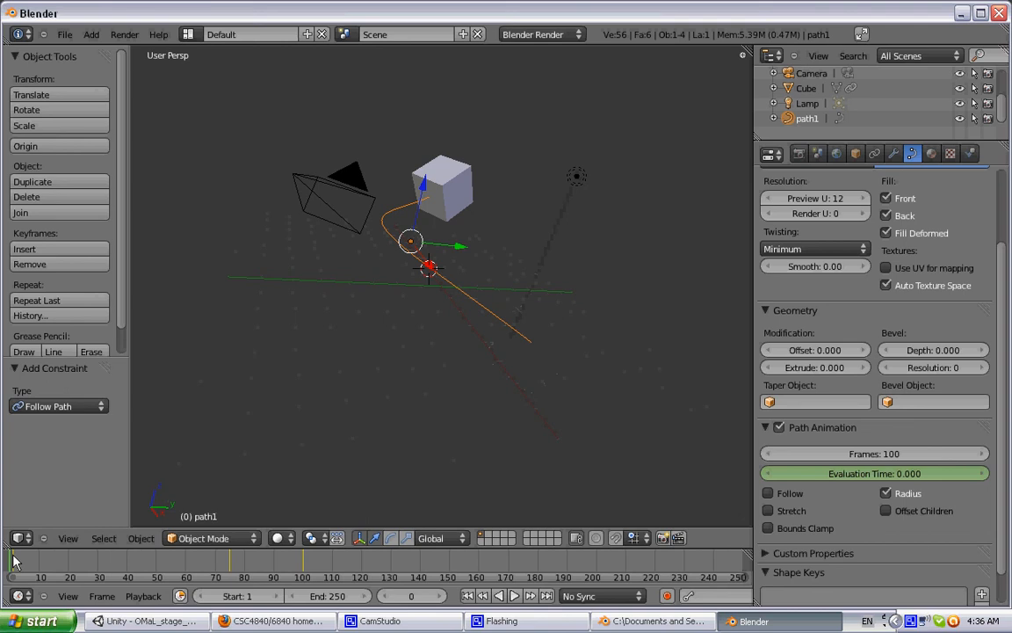
left_click(515, 596)
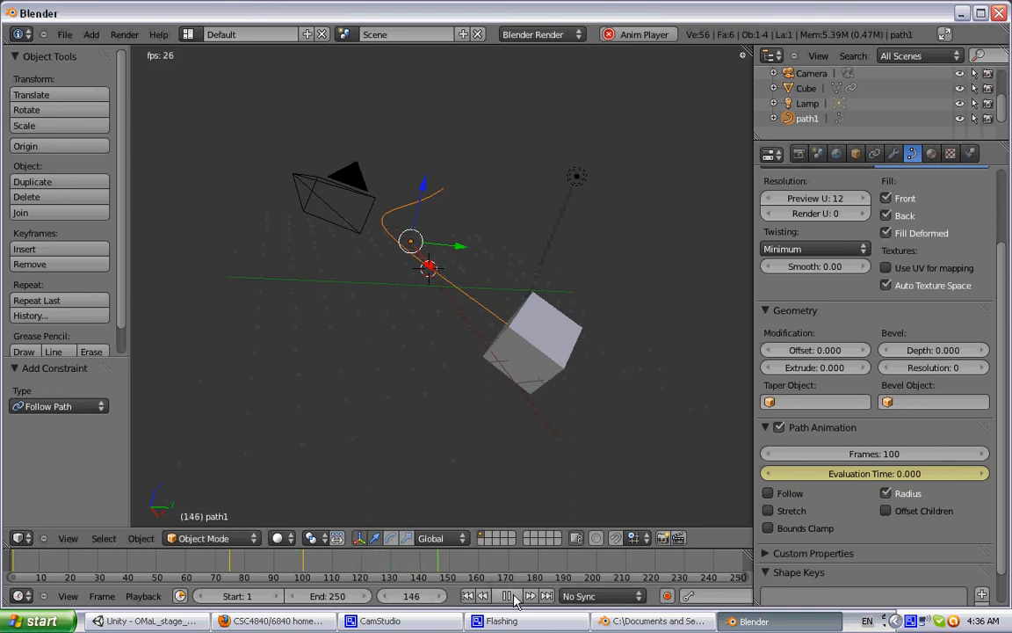
left_click(508, 595)
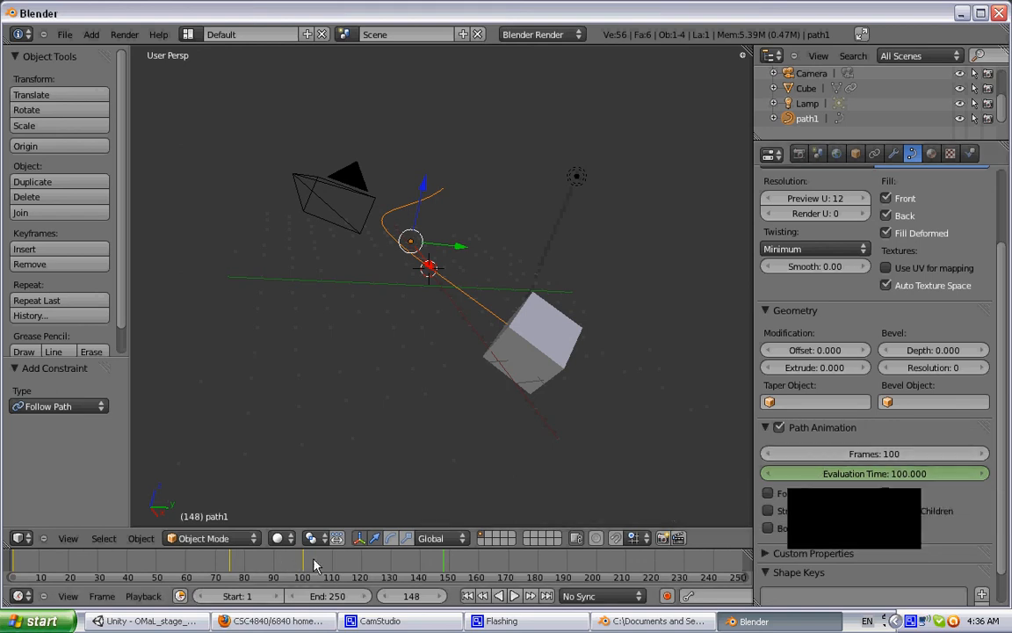
left_click(448, 565)
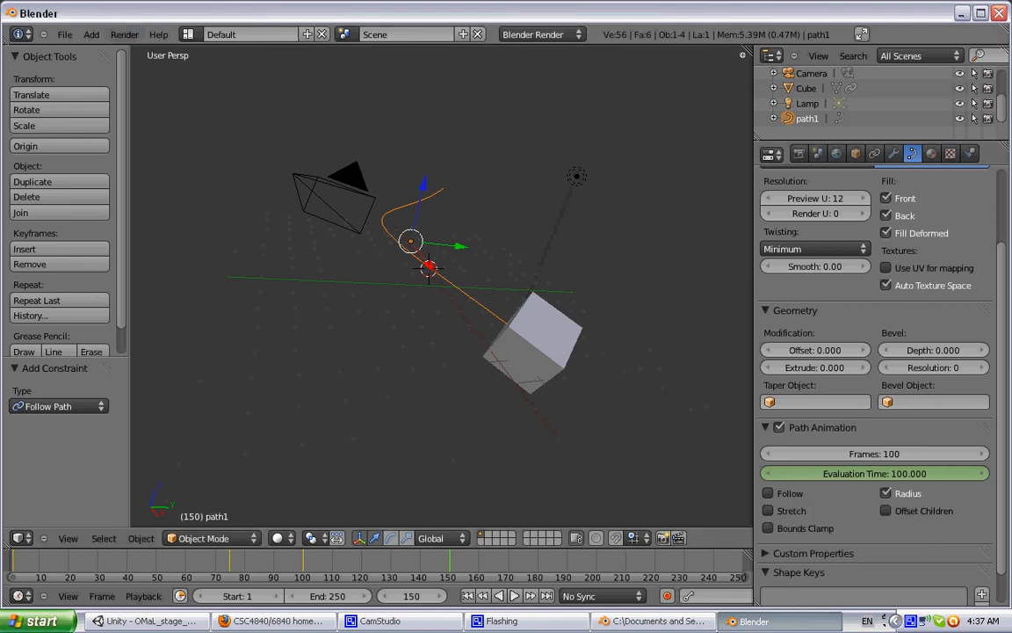
left_click(498, 621)
left_click(380, 621)
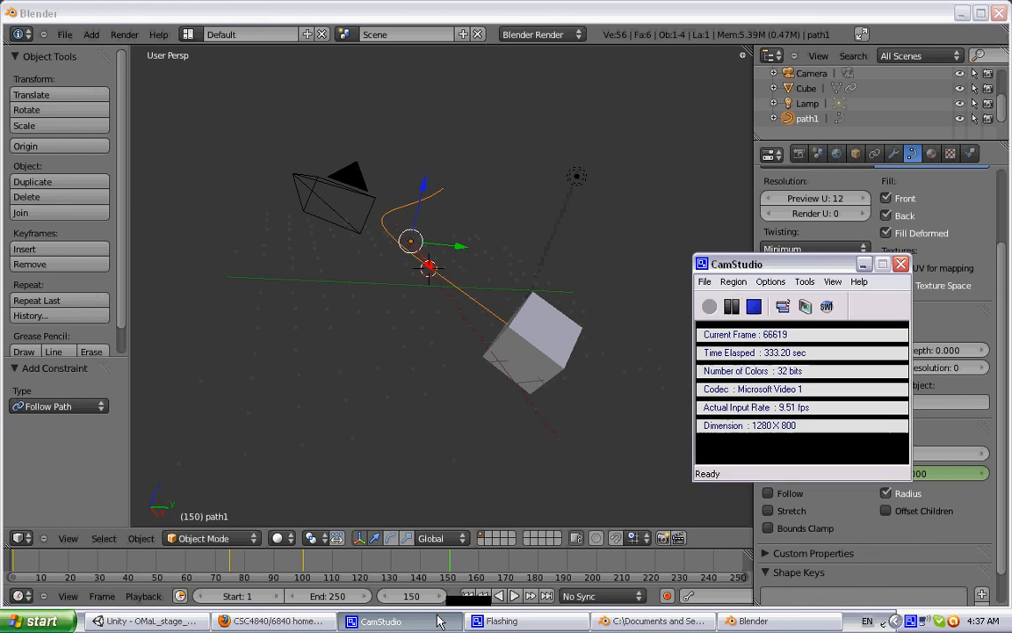